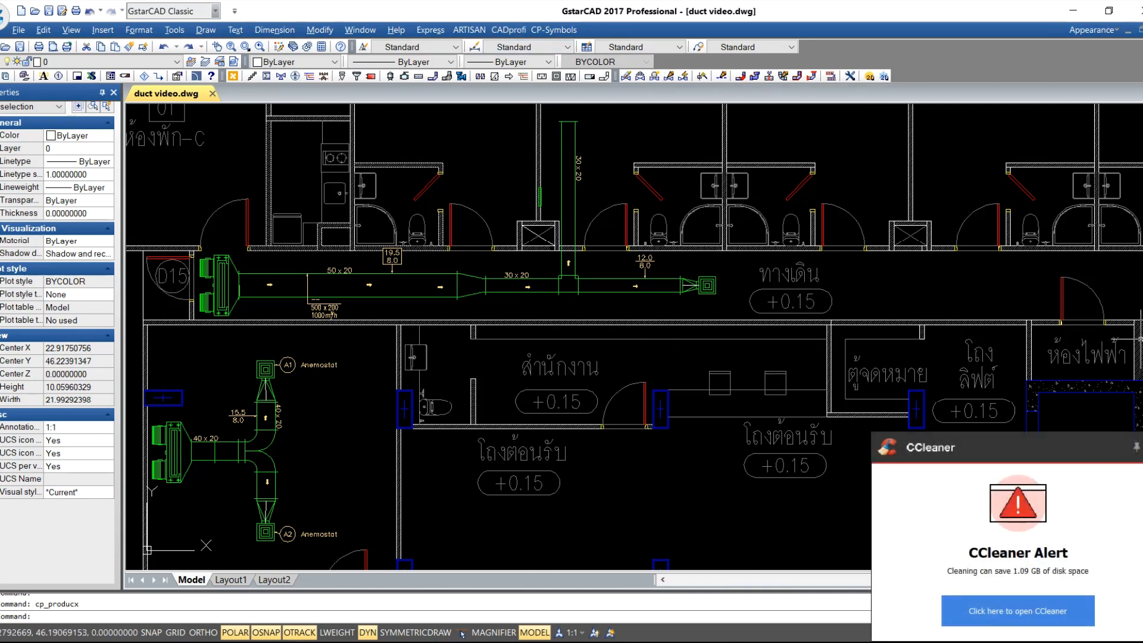
- Open the Chemowent catalogue from the CADprofi products library, continuing despite the update warning
left_click(508, 30)
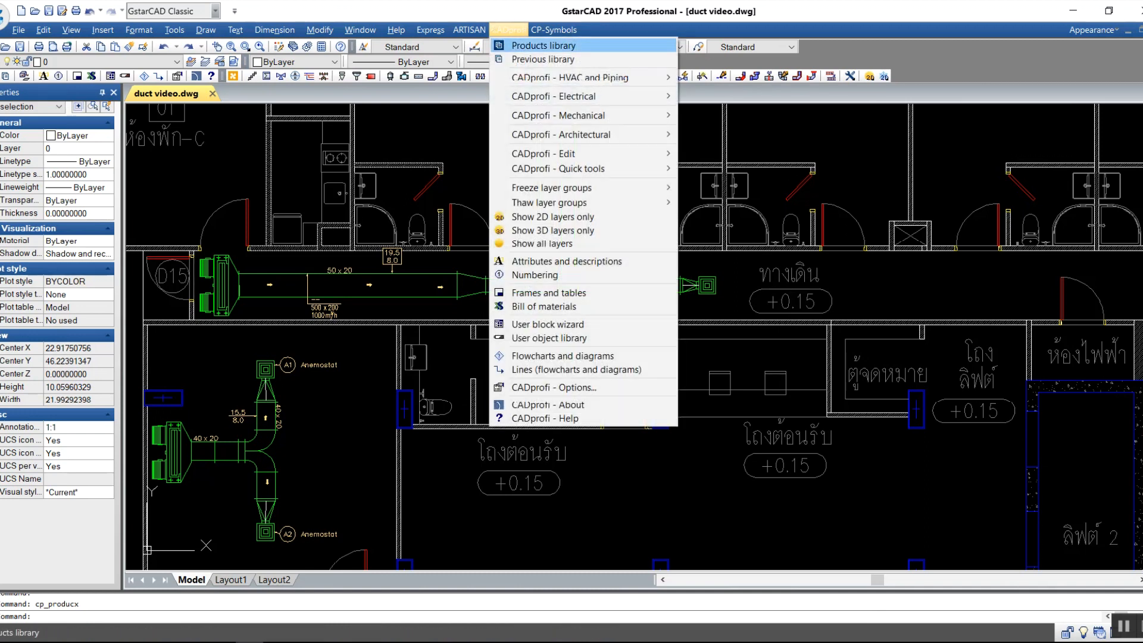
left_click(543, 46)
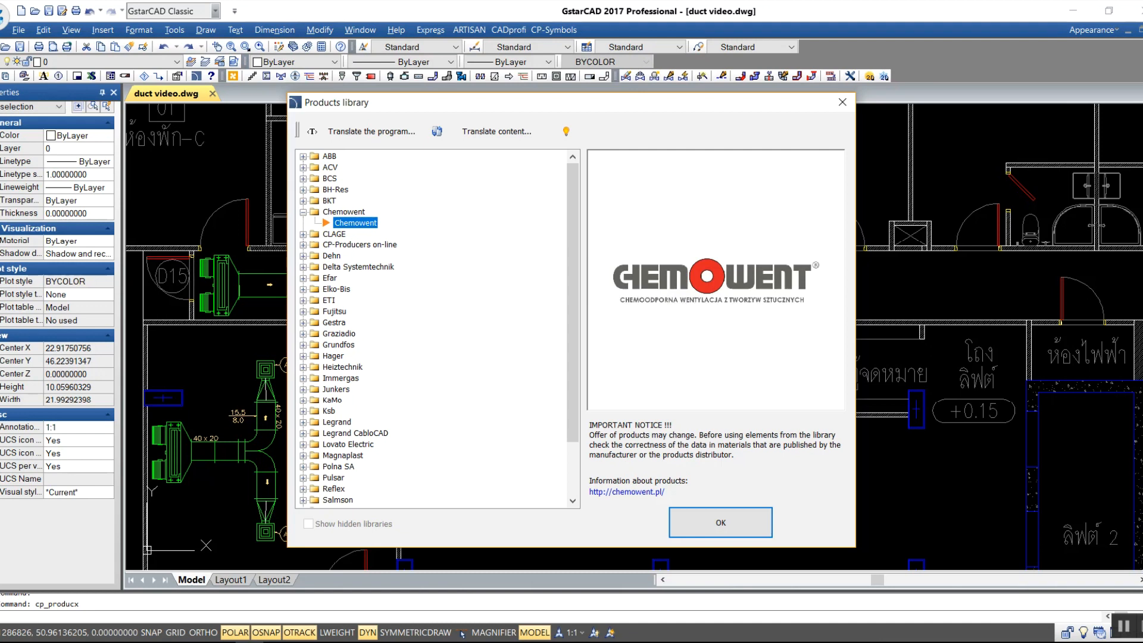
key("Return")
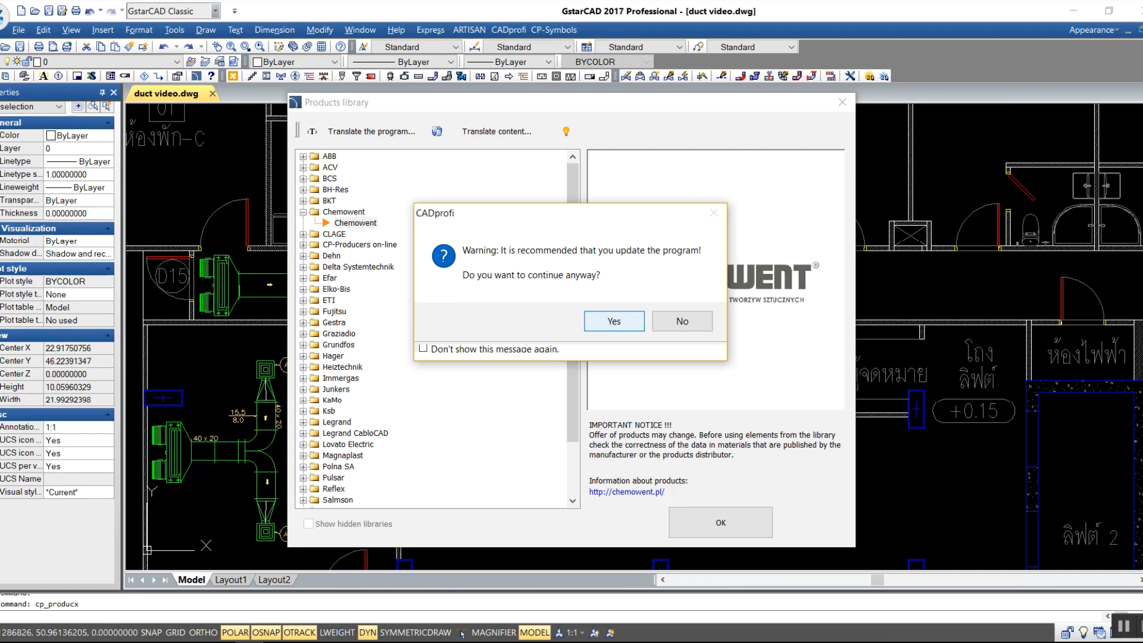
left_click(614, 321)
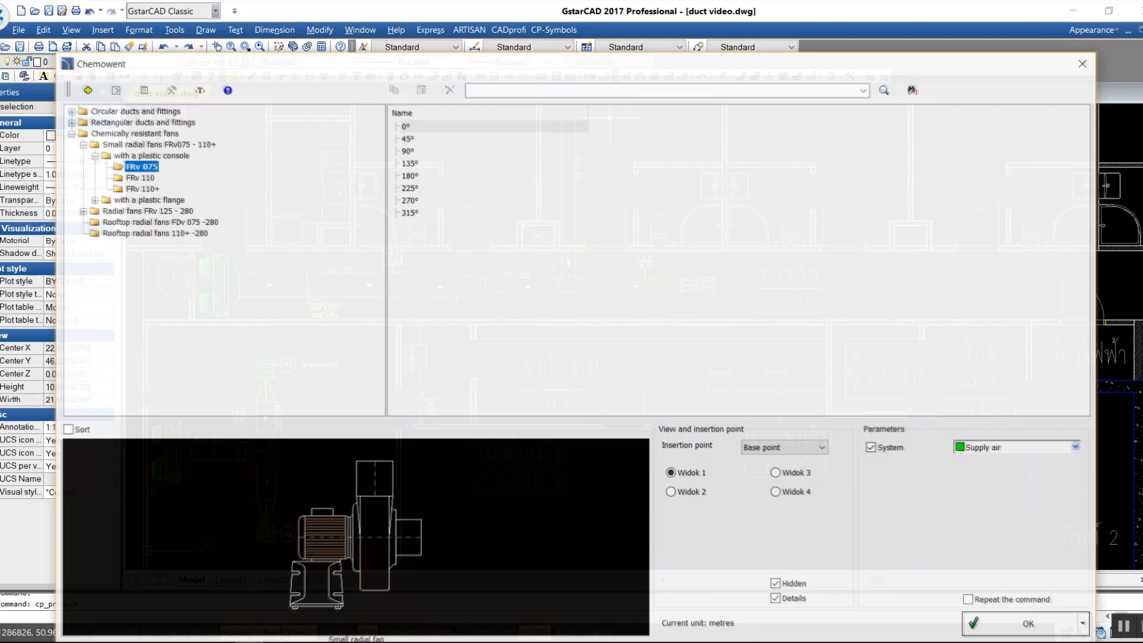
- Preview the 135º variant of the FRv 075 small radial fan with a plastic console
left_click(70, 133)
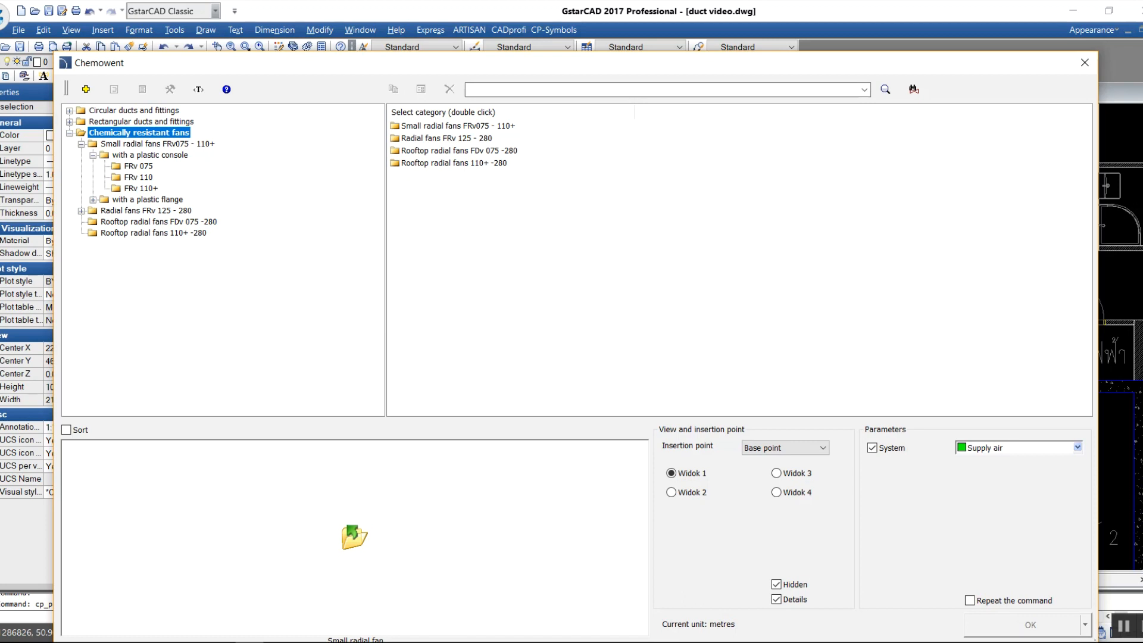
left_click(140, 167)
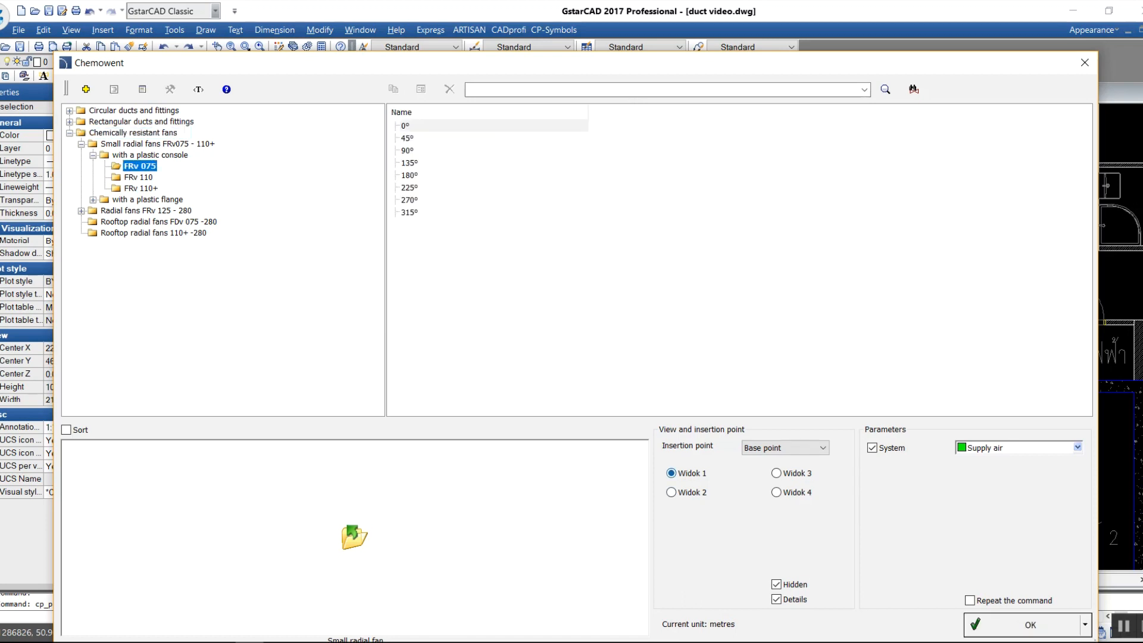
left_click(409, 176)
left_click(409, 163)
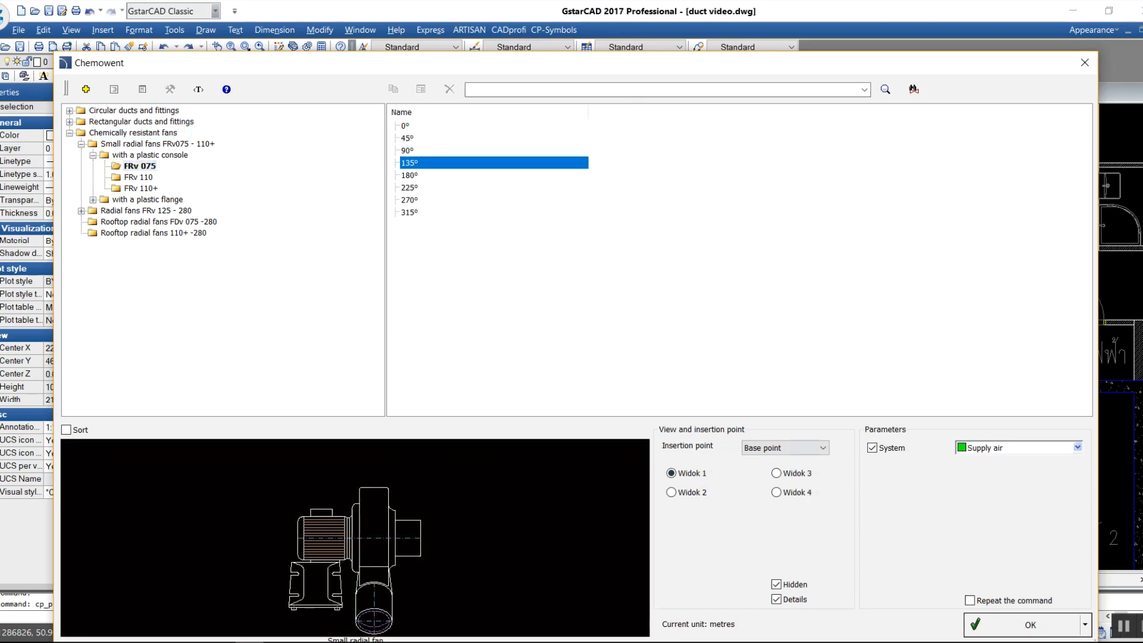
- Compare the fan's Widok 2, Widok 3 and Widok 4 previews, ending back on Widok 1
left_click(671, 492)
left_click(672, 473)
left_click(672, 492)
left_click(777, 473)
left_click(776, 493)
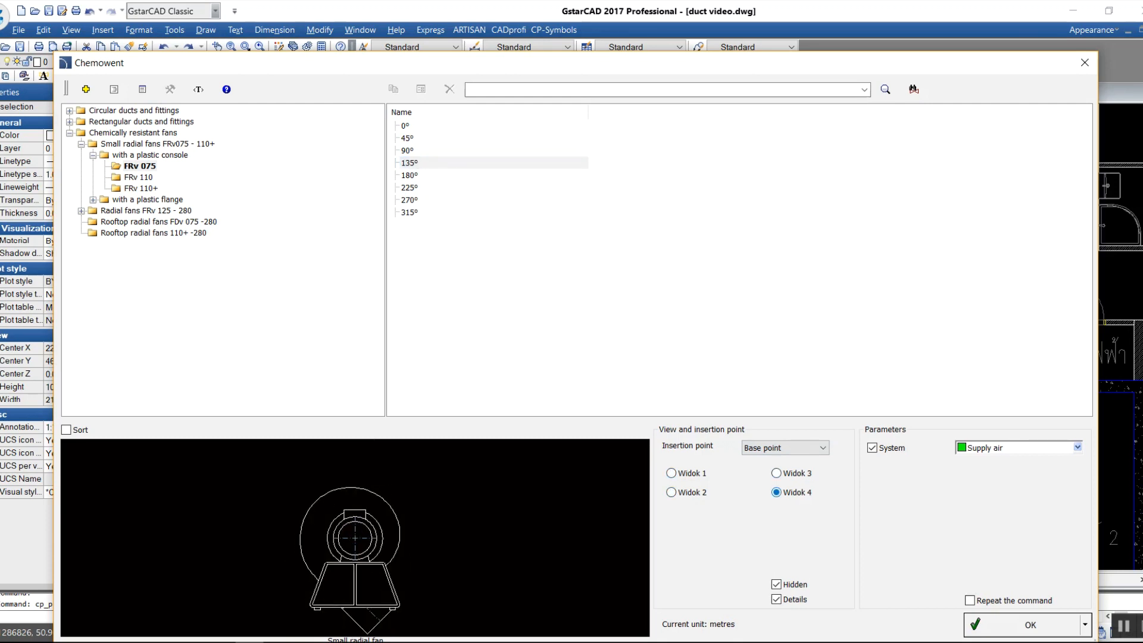
left_click(671, 473)
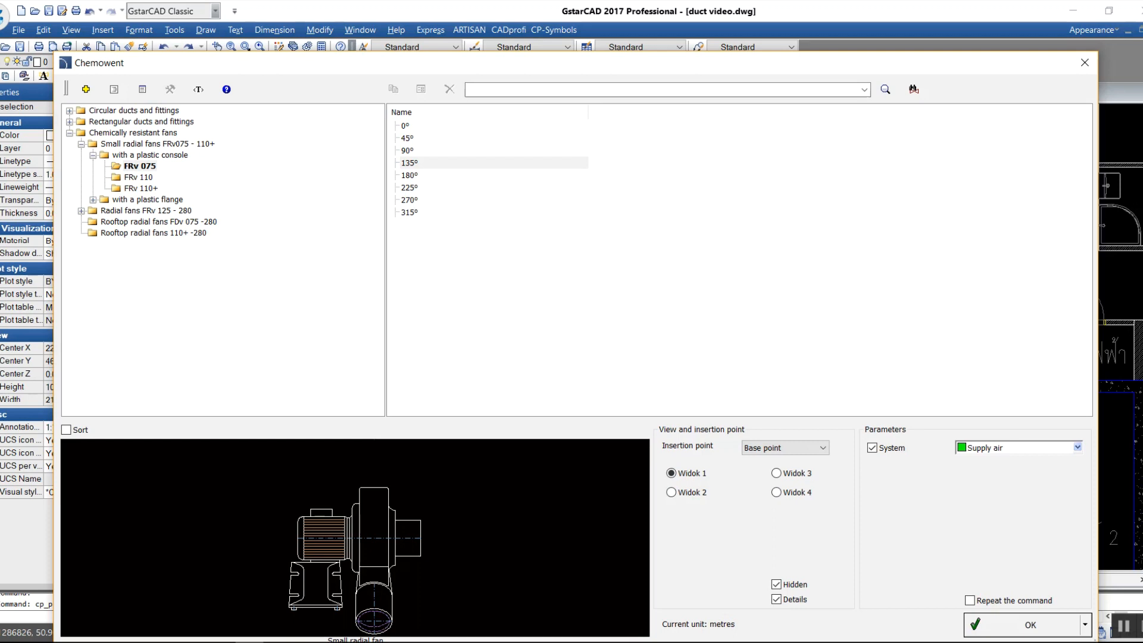
- Preview the FRv 110 fan with a plastic flange and the FRv 140 radial fan
left_click(93, 199)
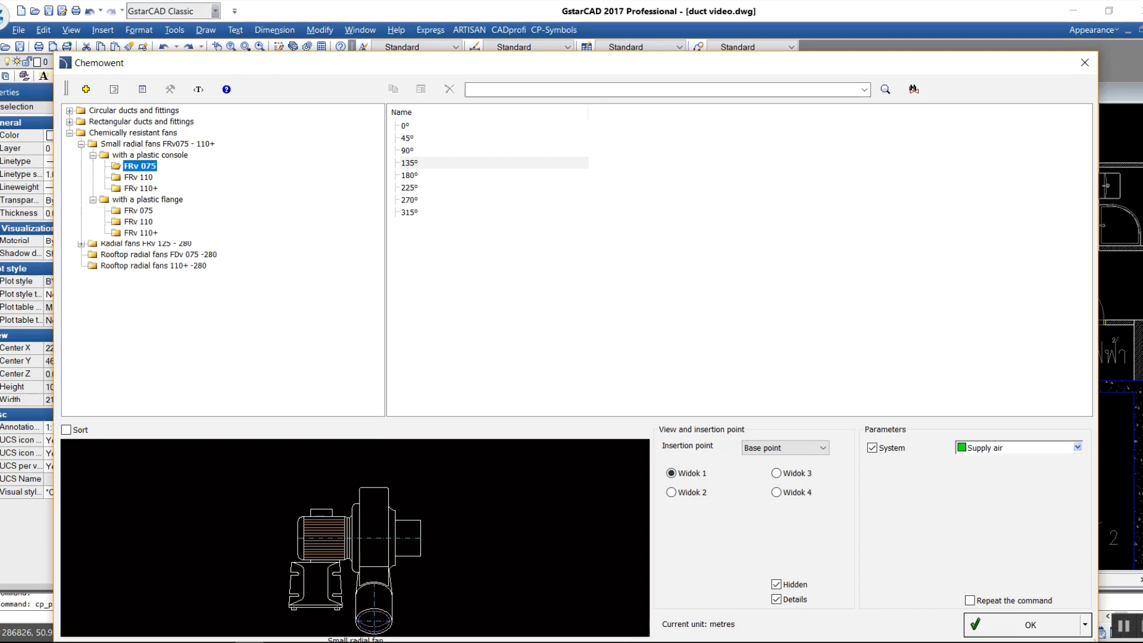
left_click(139, 221)
left_click(81, 243)
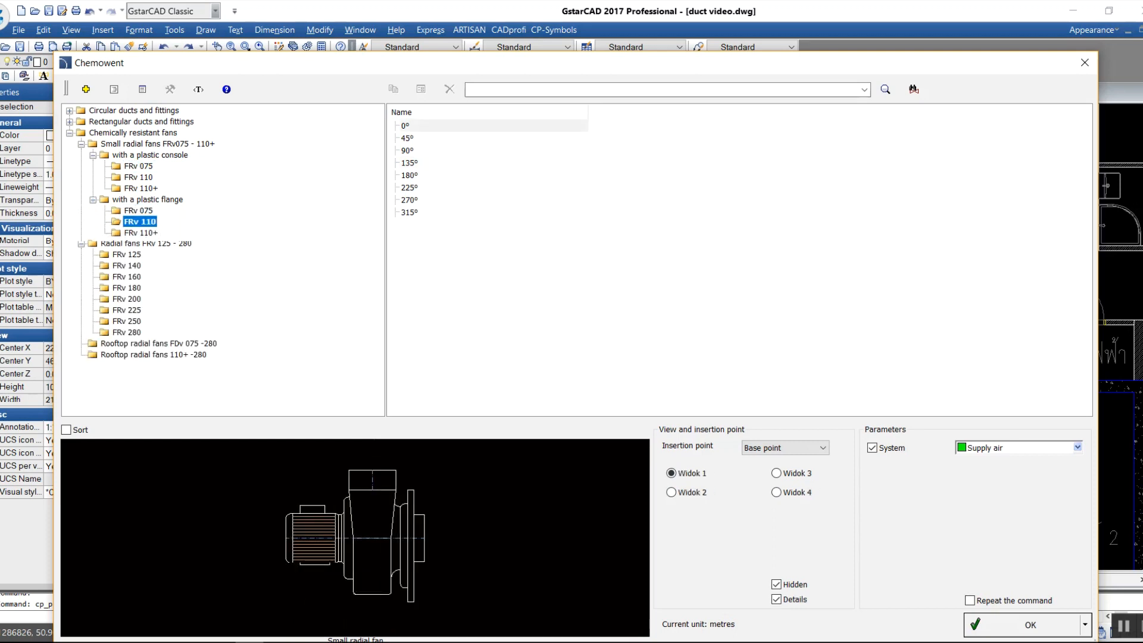
left_click(128, 265)
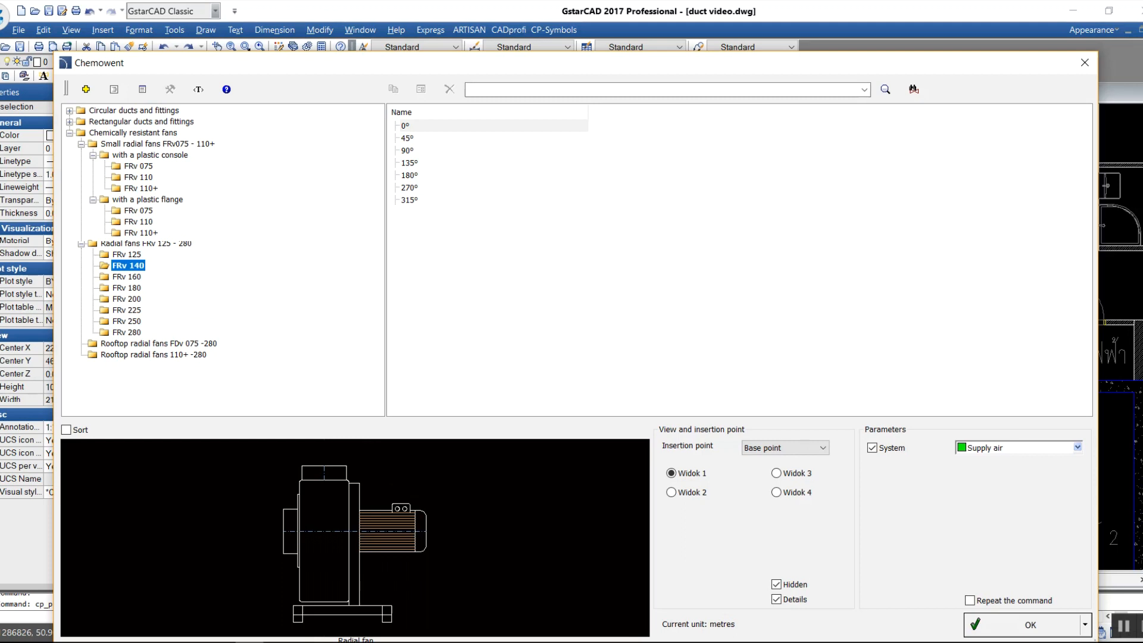
- Examine the PE circular ducts and fittings, including the D 32 duct (L 5000) and sizes D 75 and D 280
left_click(70, 133)
left_click(70, 110)
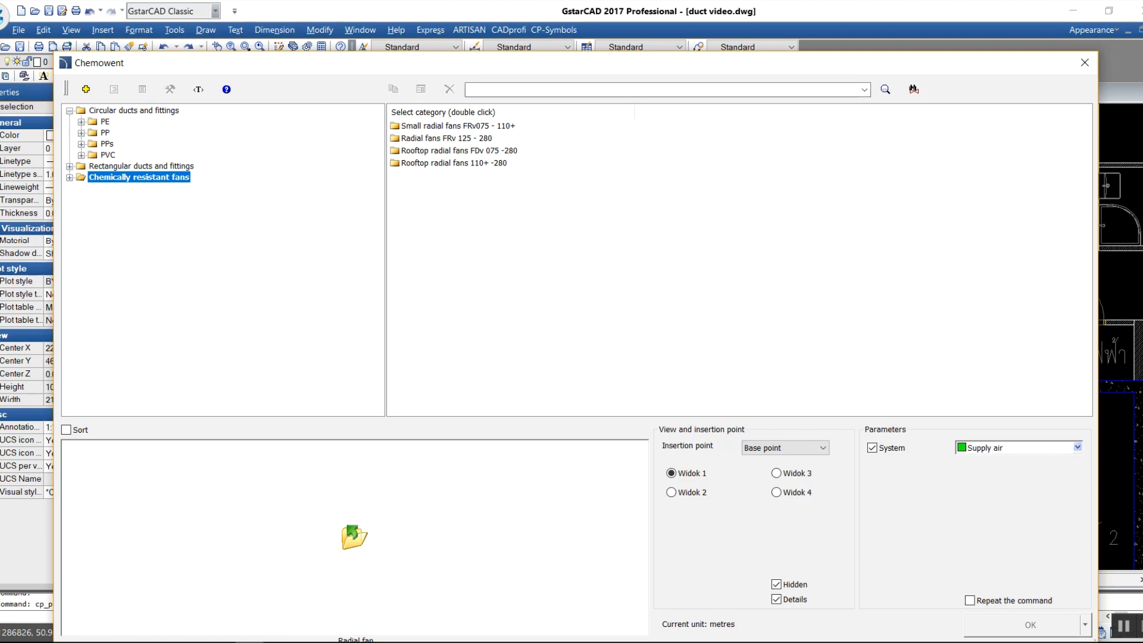
left_click(81, 121)
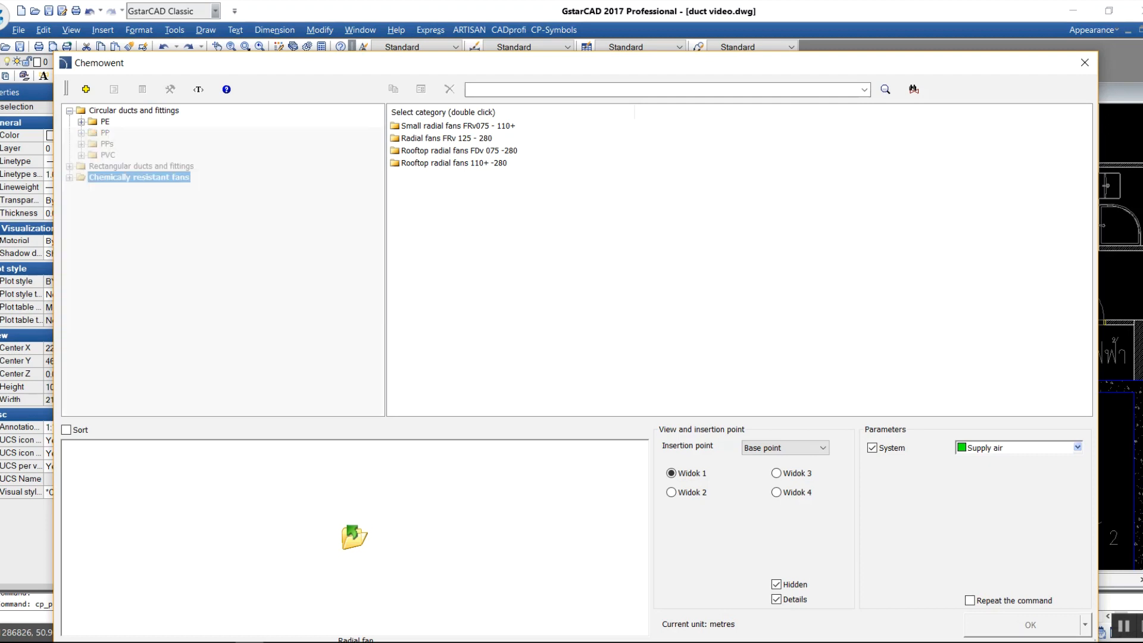
left_click(121, 121)
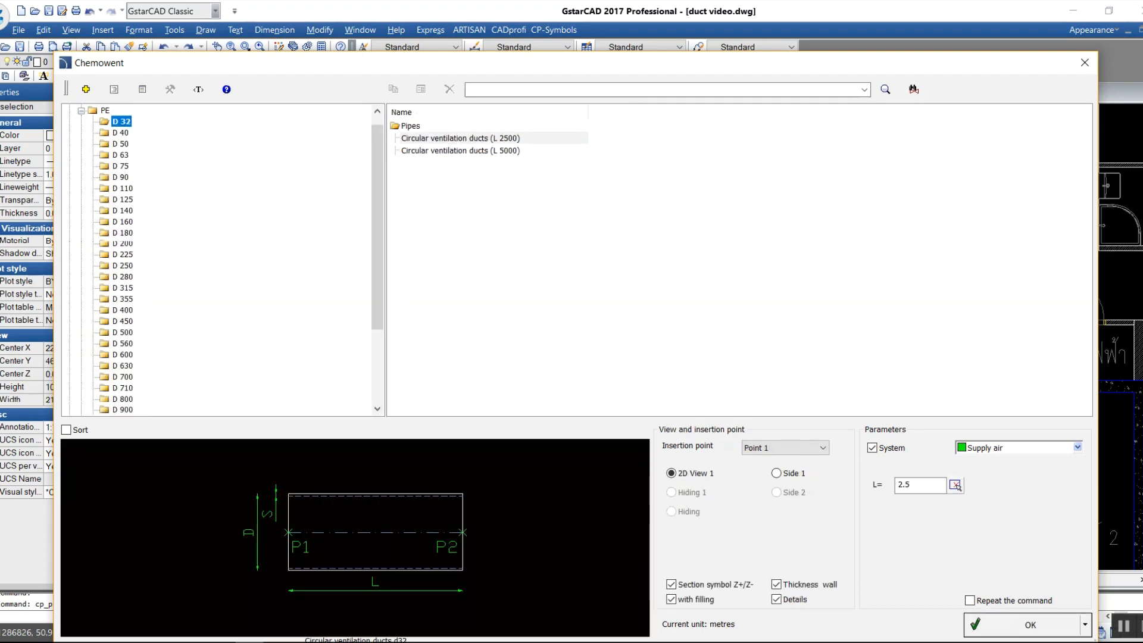
left_click(460, 150)
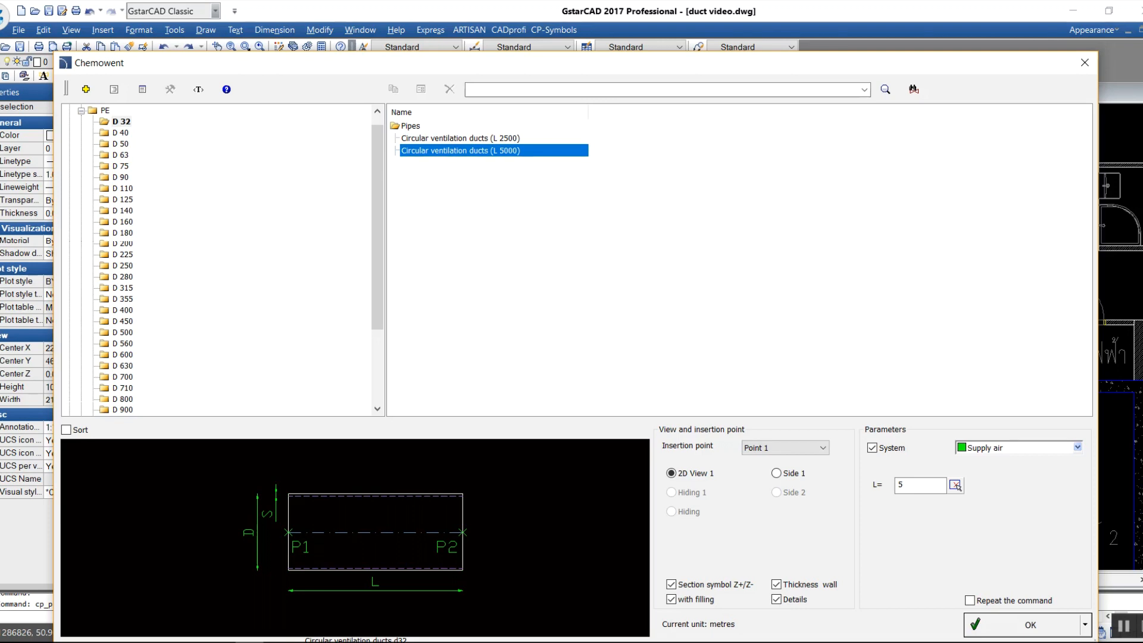
left_click(122, 166)
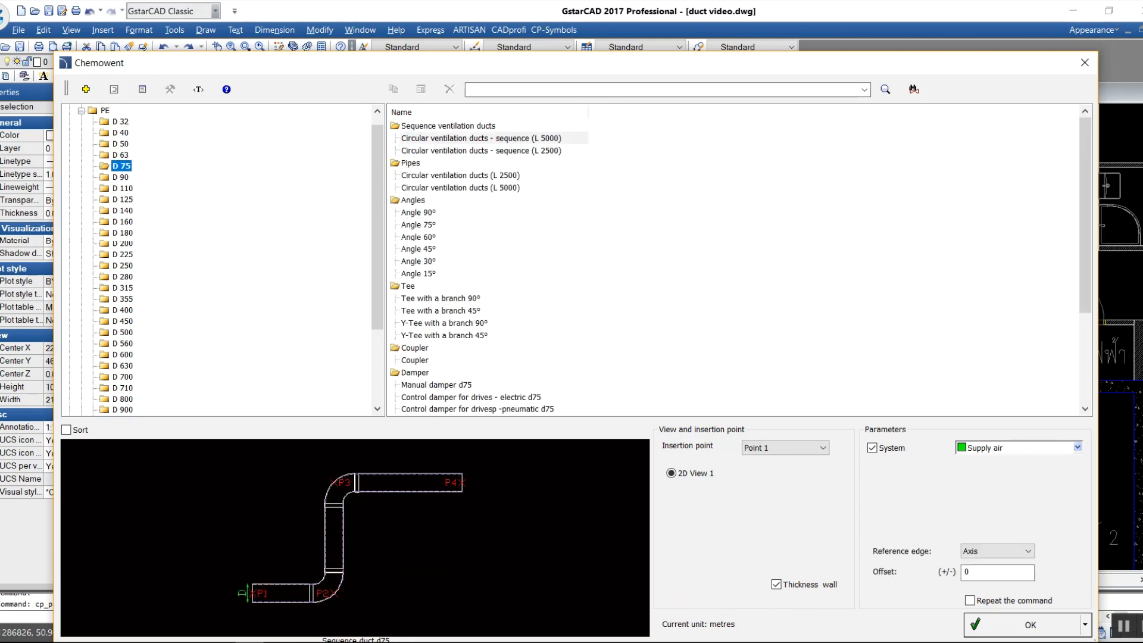
left_click(122, 277)
- Examine the D 50 size in the PP circular ducts and fittings
left_click(81, 111)
left_click(81, 133)
left_click(121, 144)
left_click(81, 111)
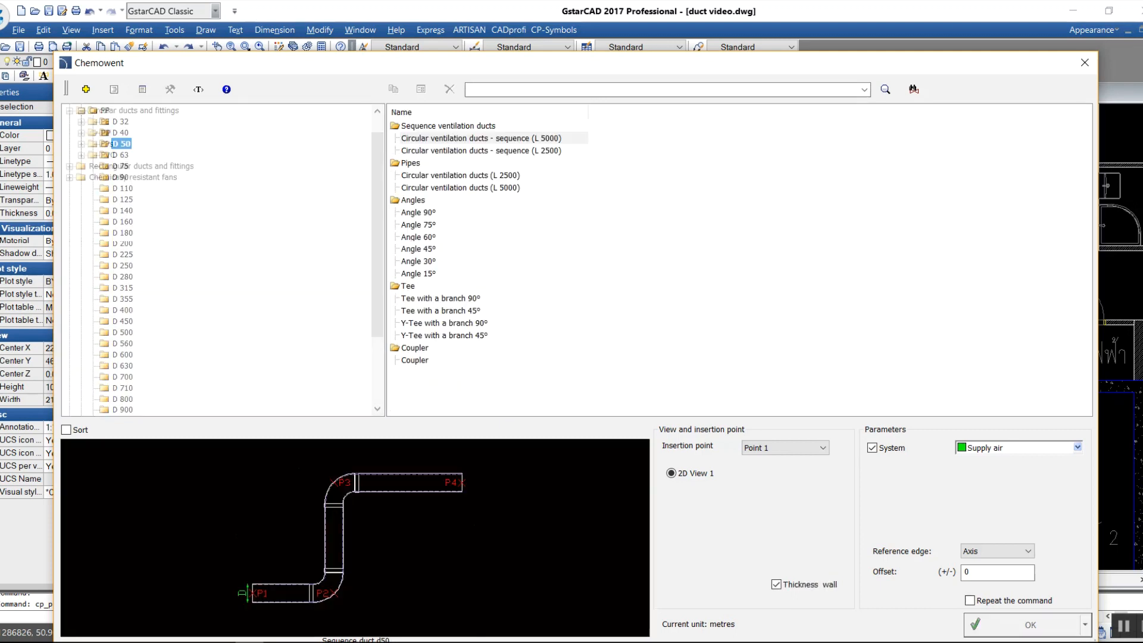
- Examine the PPs rectangular sequence ducts, bare ducts and ducts with coupler, and close the catalogue without inserting anything
left_click(70, 111)
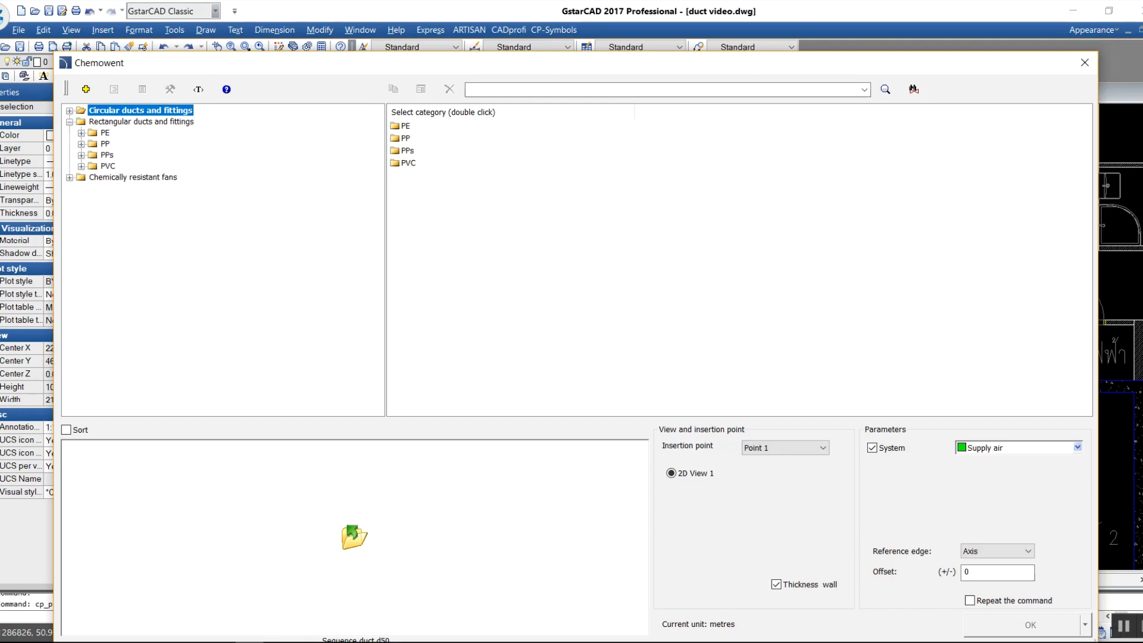
left_click(81, 155)
left_click(146, 166)
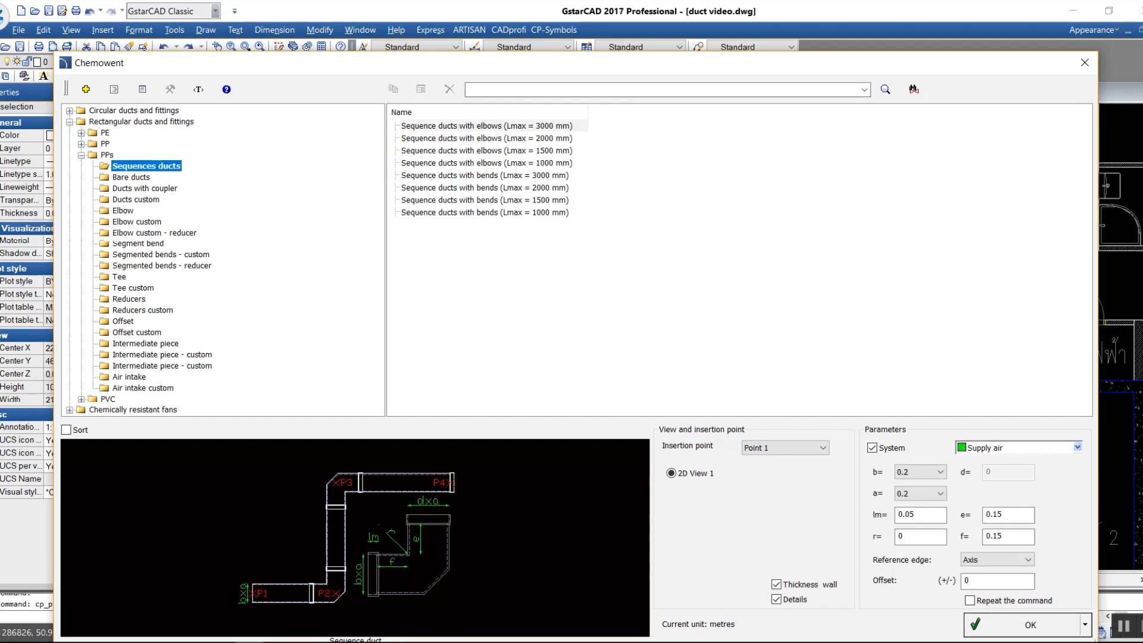
left_click(134, 177)
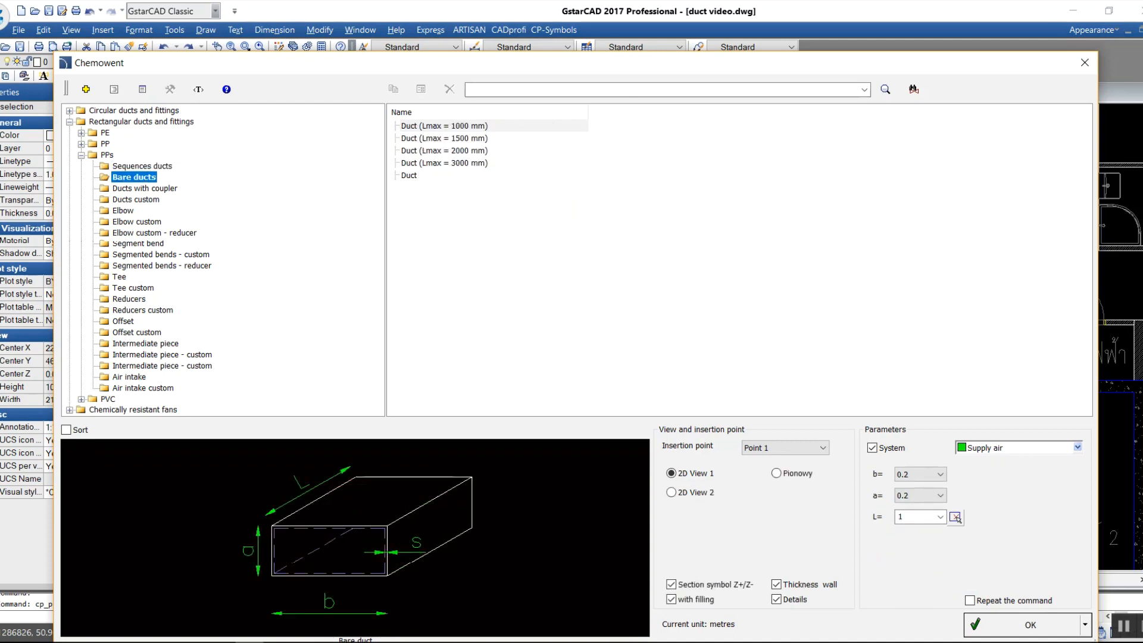
left_click(144, 188)
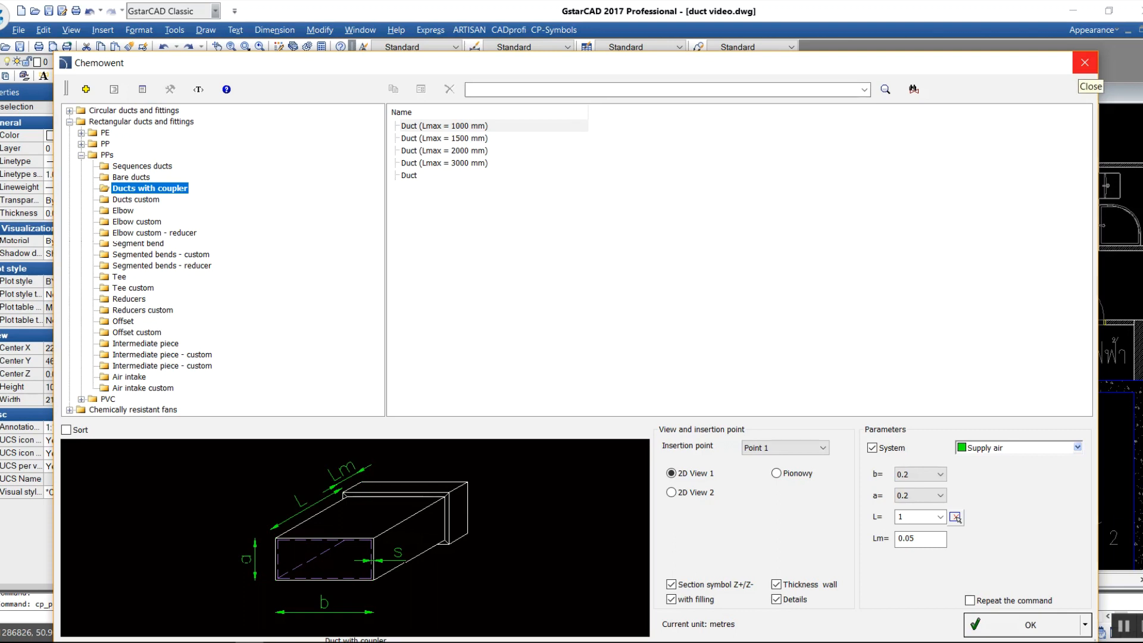
left_click(1085, 63)
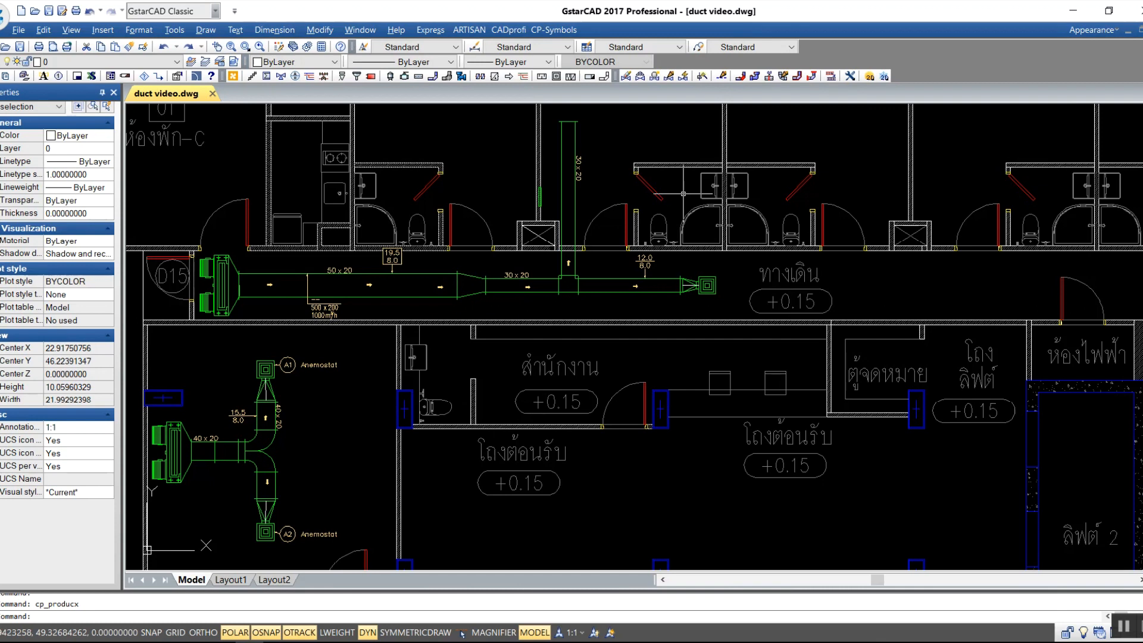
mouse_move(621, 250)
middle_mouse_down()
mouse_move(671, 334)
mouse_move(661, 338)
middle_mouse_up()
left_click(509, 30)
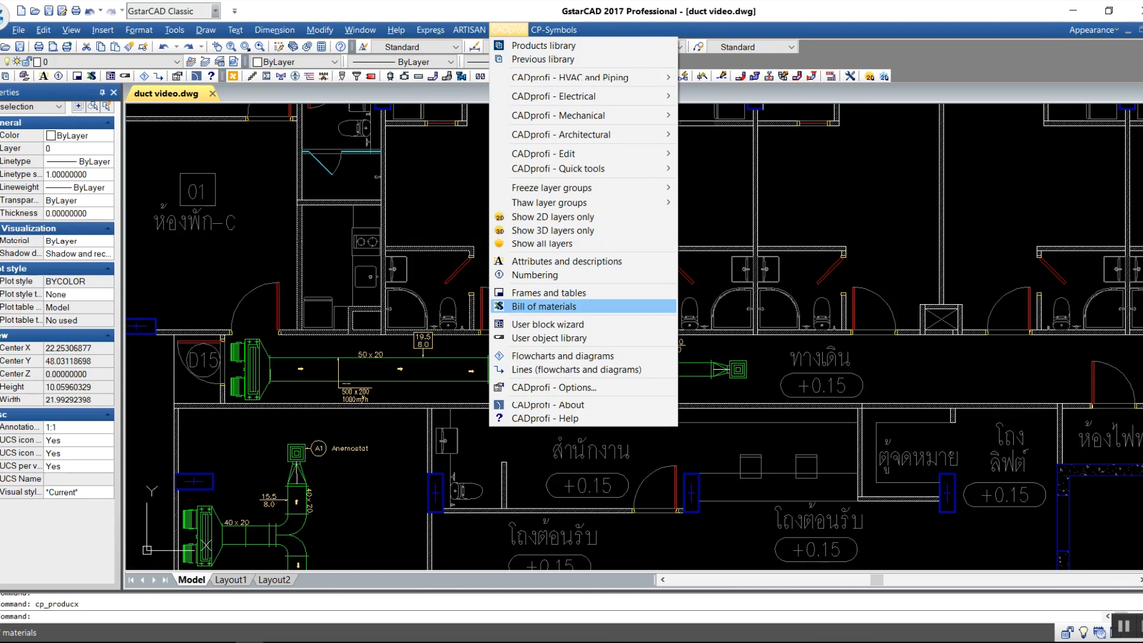
left_click(544, 306)
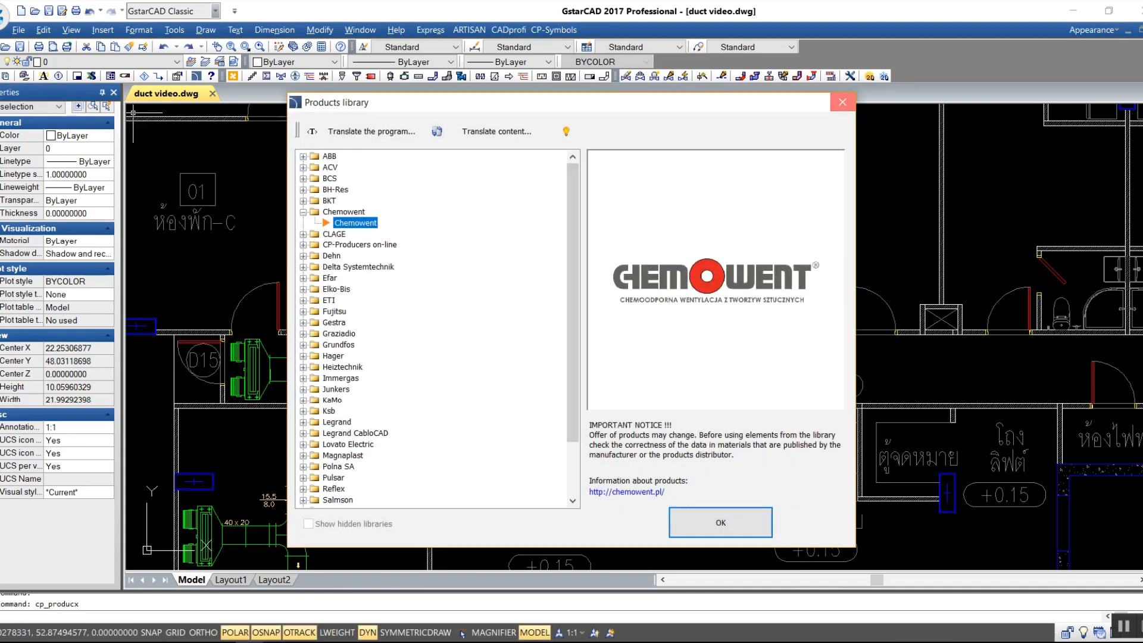
left_click(843, 103)
- Start a CADprofi bill of materials and set its type to Ventilation - ducts 2D (duct area - EN 14239)
left_click(91, 76)
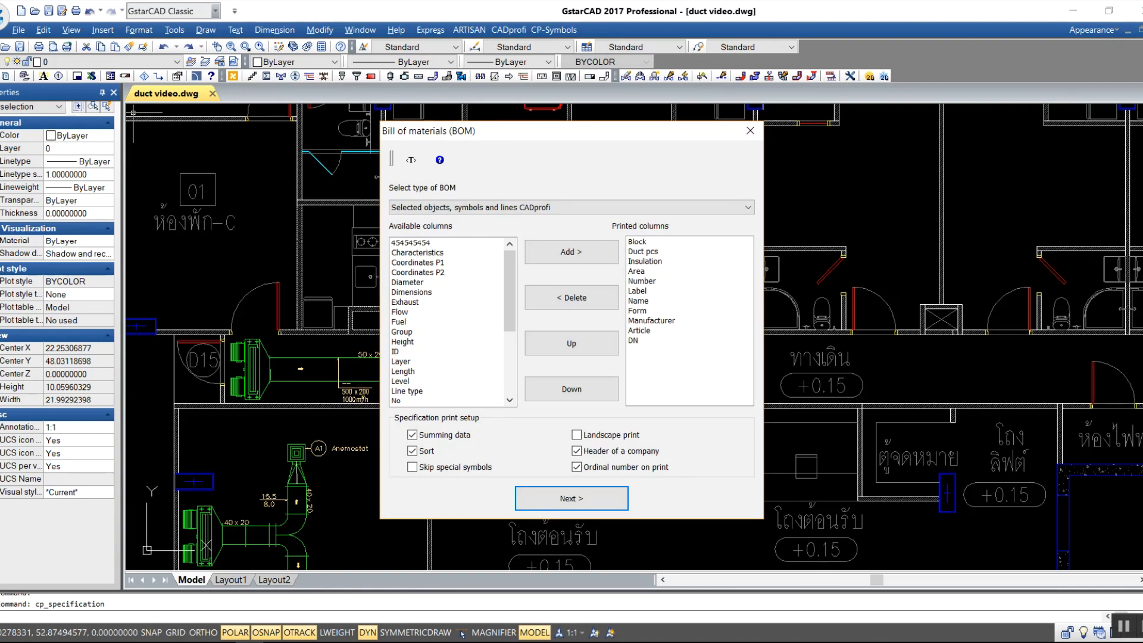
left_click(572, 207)
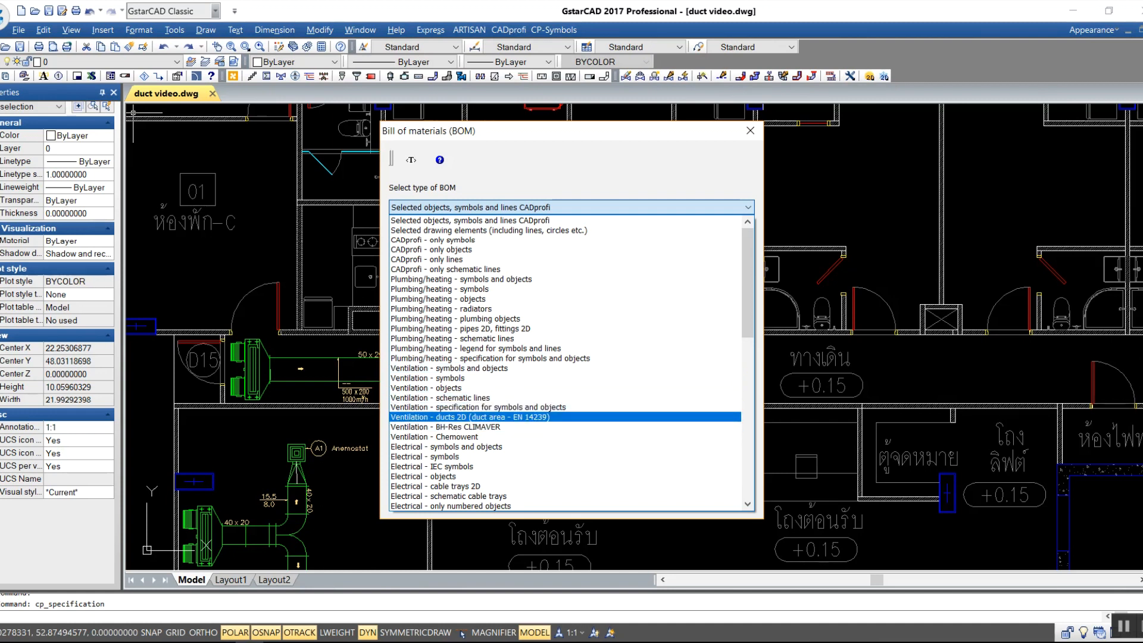
left_click(470, 417)
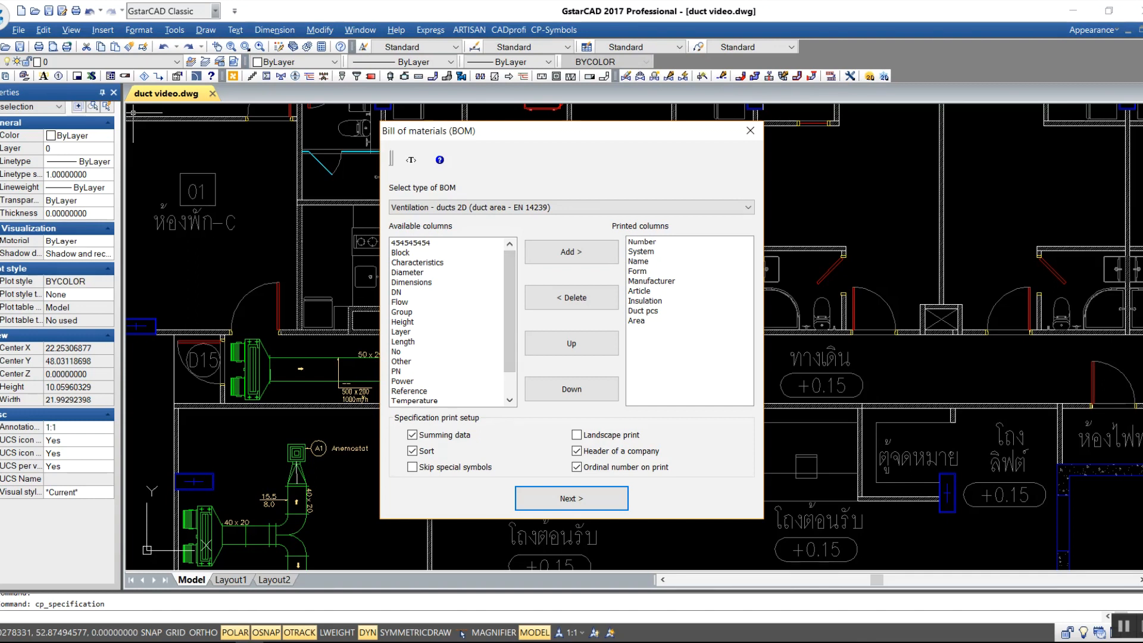
- Add the Block and Dimensions columns to the bill of materials' printed columns
left_click(417, 252)
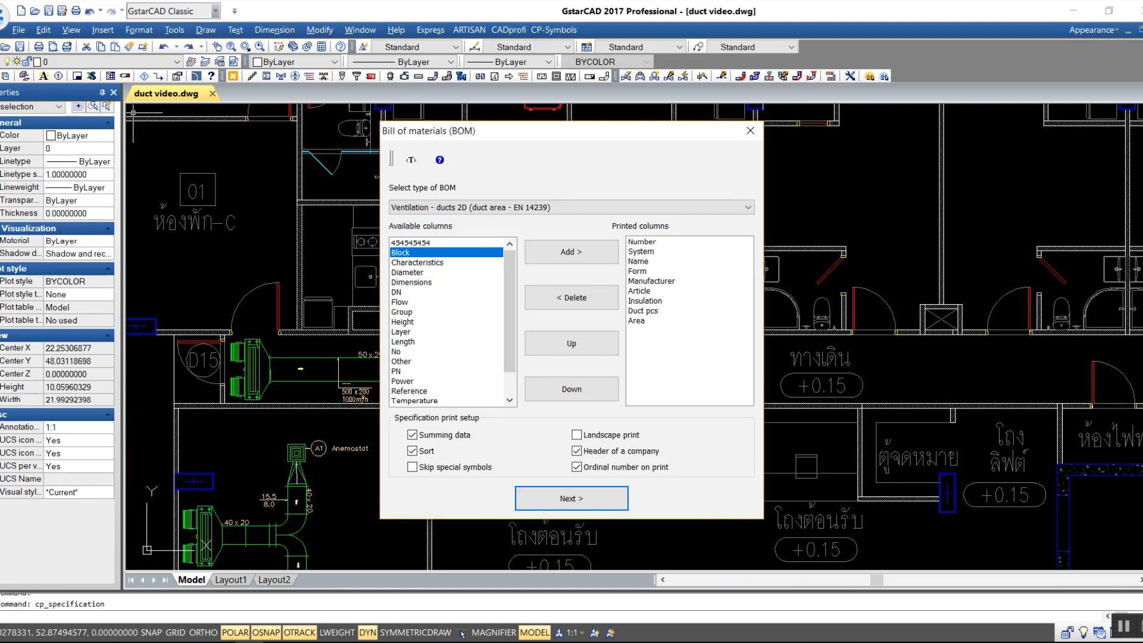
left_click(572, 251)
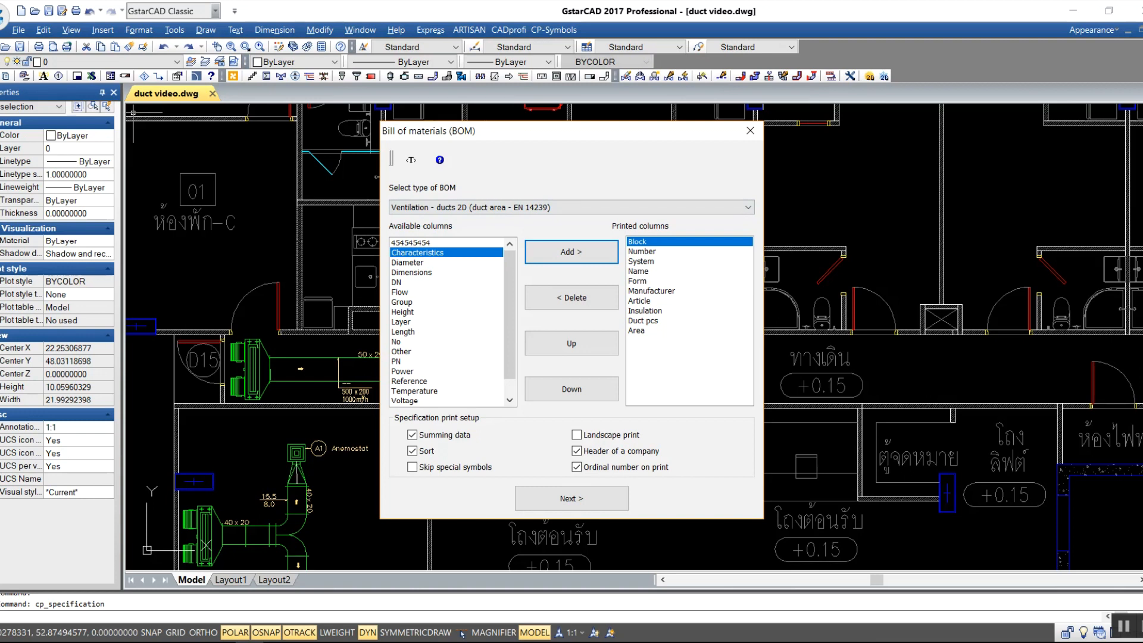
left_click(412, 272)
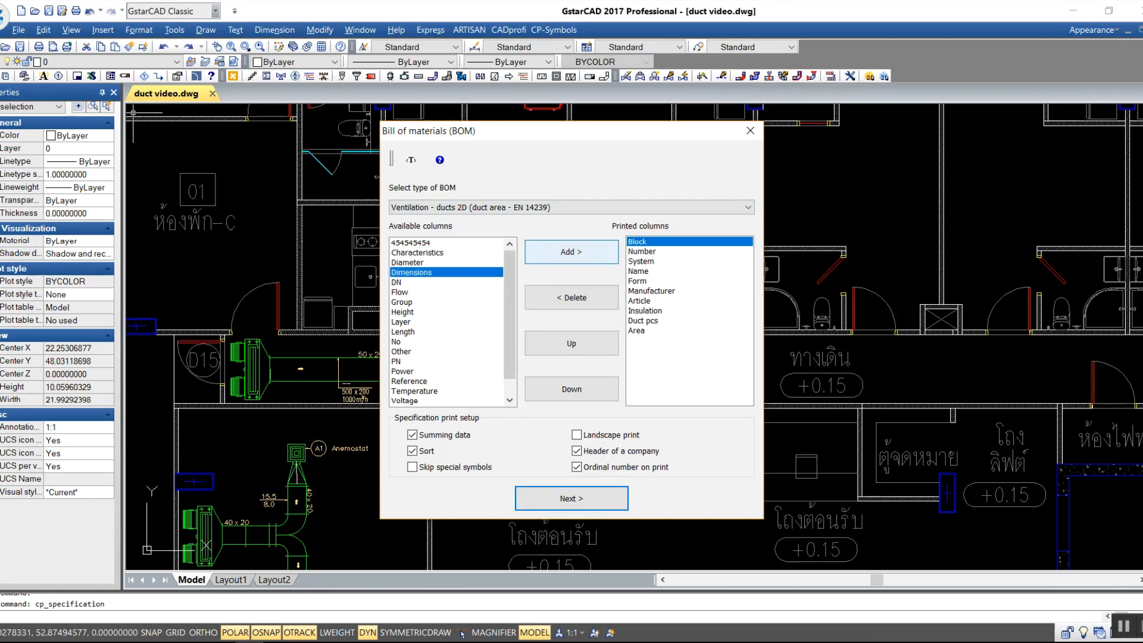
left_click(571, 252)
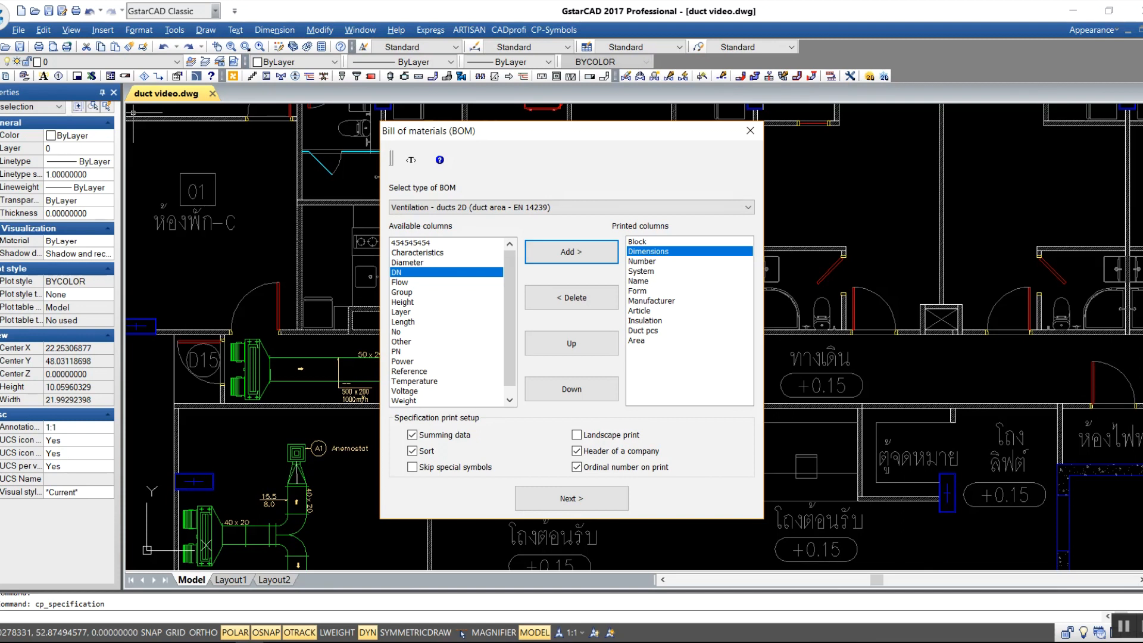
- Remove the Article column from the bill of materials' printed columns
left_click(642, 262)
left_click(642, 271)
left_click(651, 301)
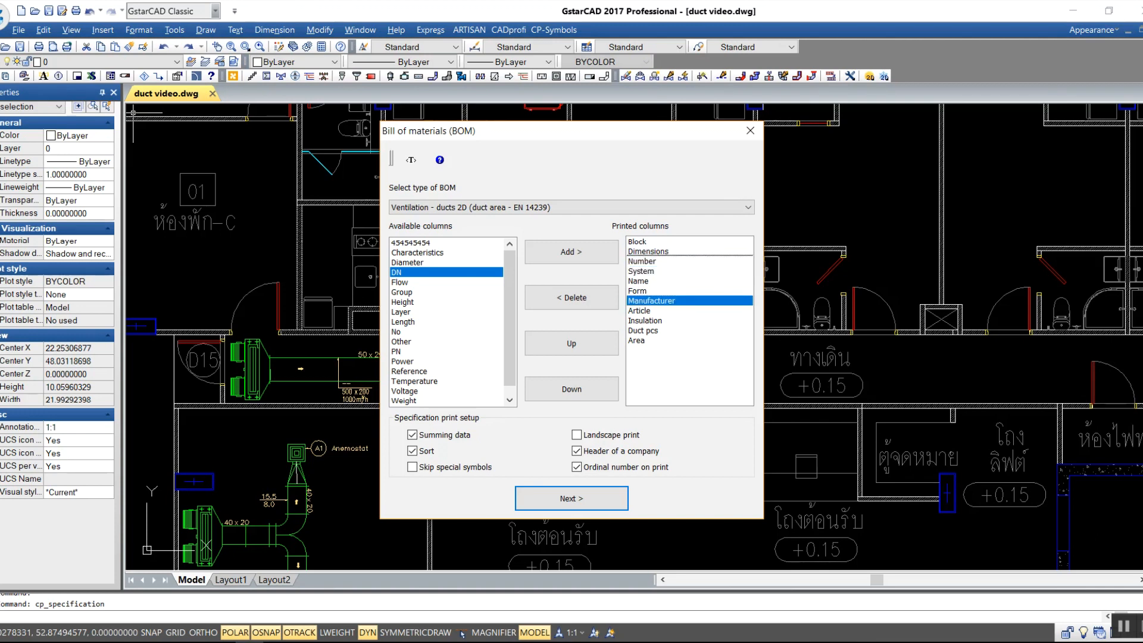
left_click(637, 340)
left_click(640, 311)
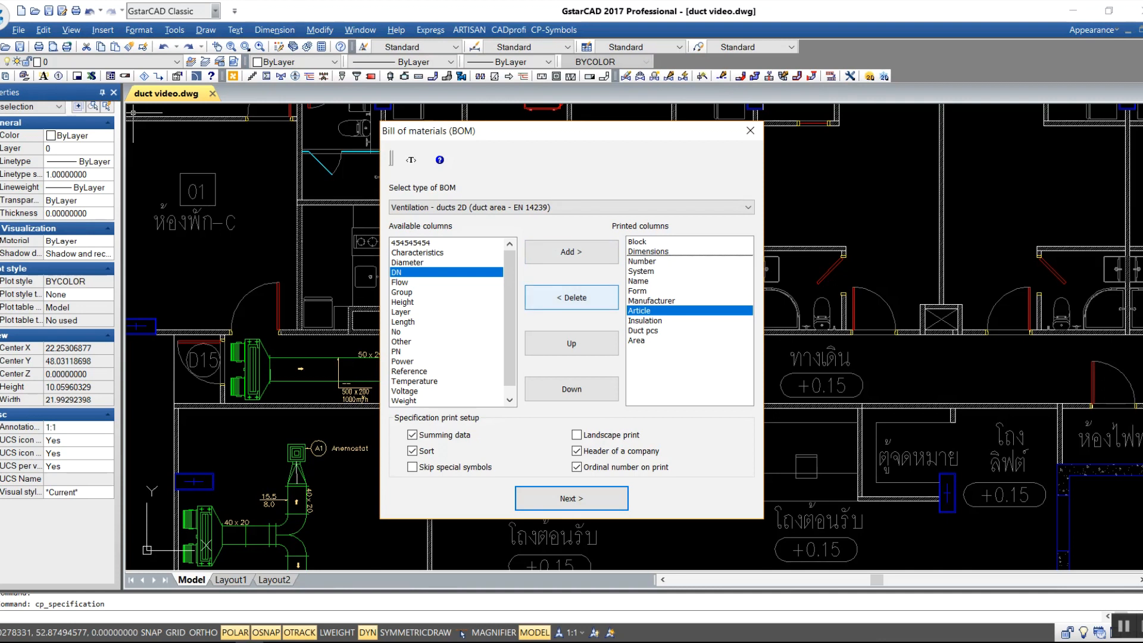
left_click(571, 297)
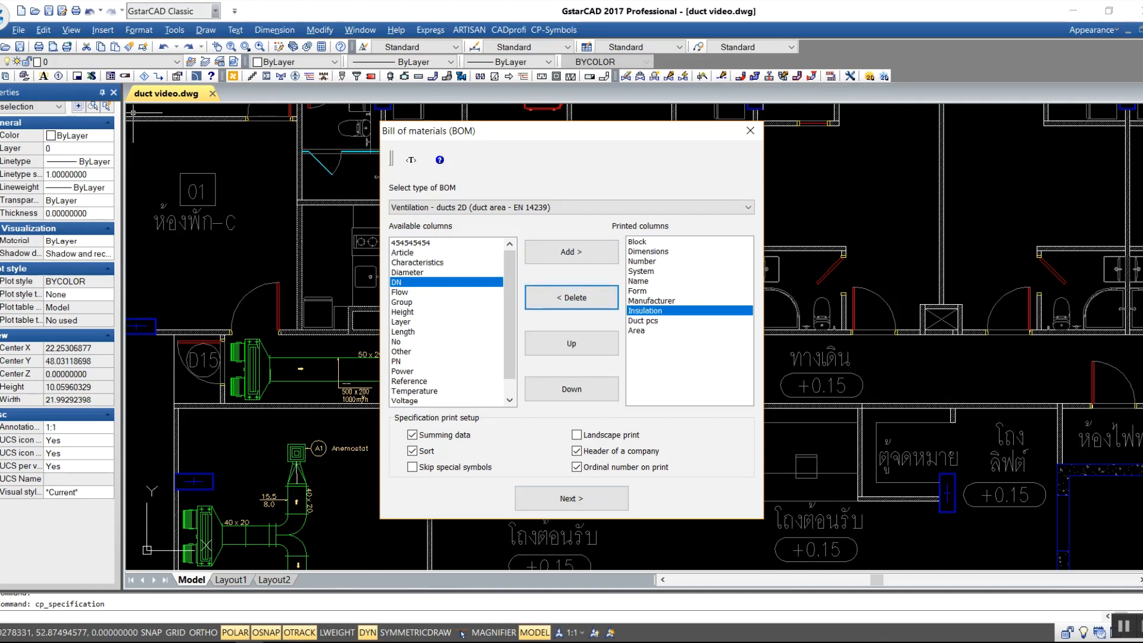
- Remove the System column from the printed columns and add the Article column back, placing it directly after Dimensions
left_click(638, 271)
left_click(572, 297)
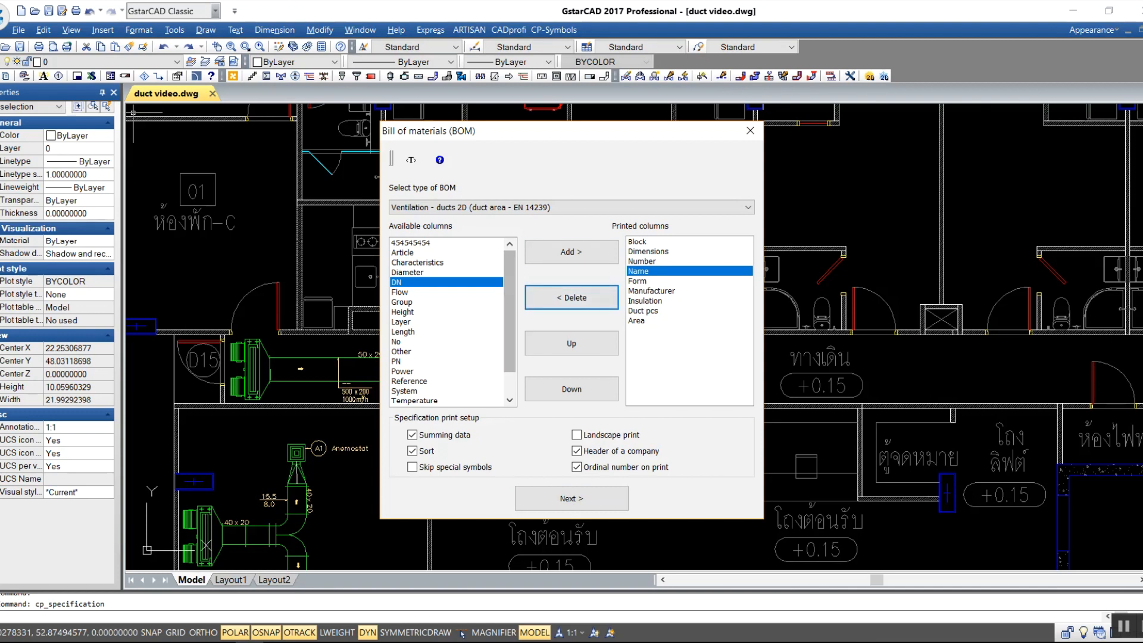
left_click(417, 253)
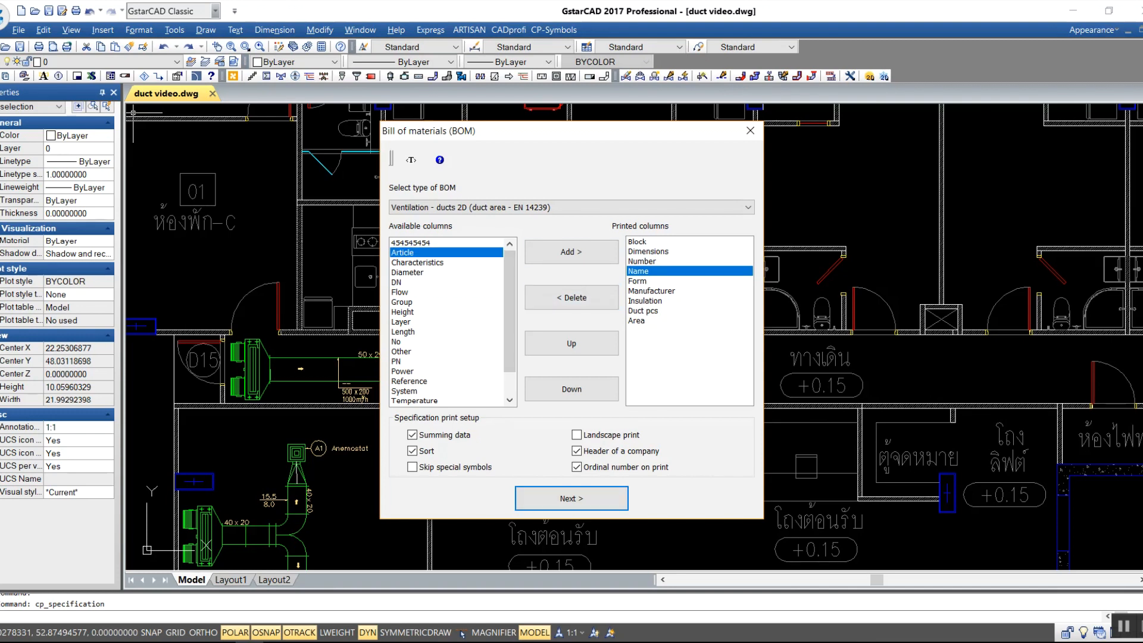
double_click(416, 252)
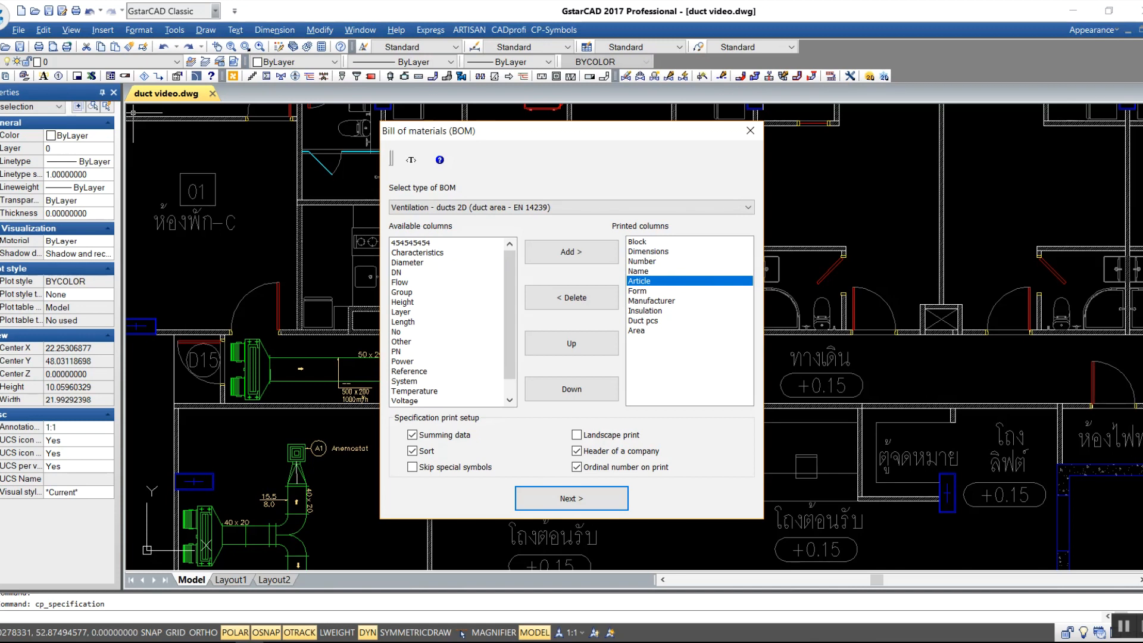
left_click(572, 343)
left_click(572, 343)
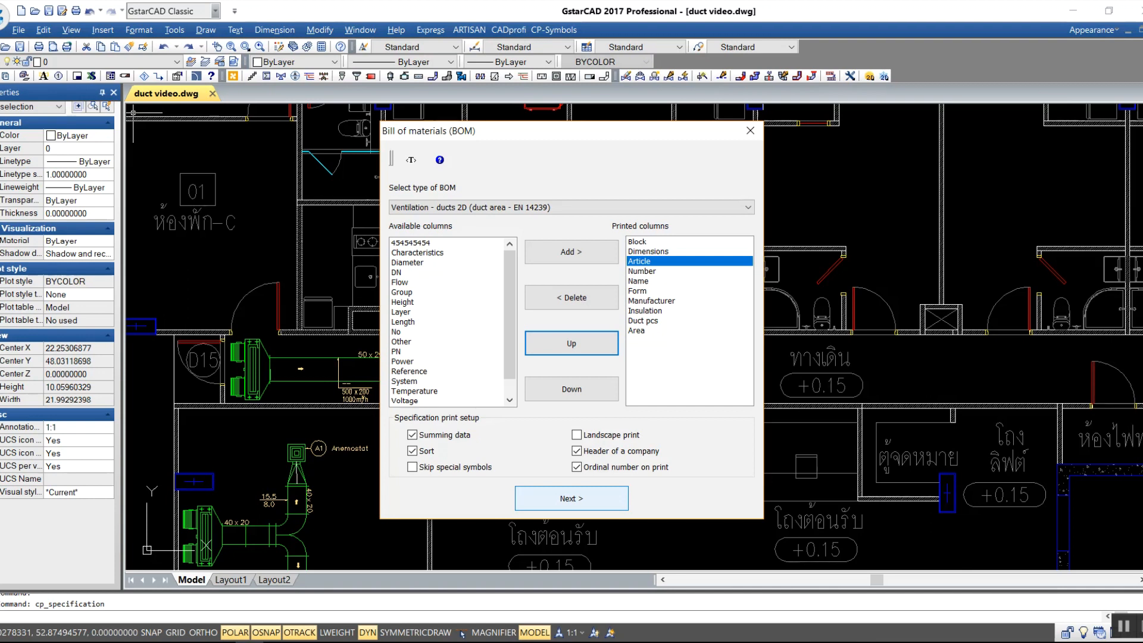
- Generate the bill of materials from a window selection around the corridor duct run and the rooms directly above it
left_click(604, 500)
scroll(506, 369, "down", 4)
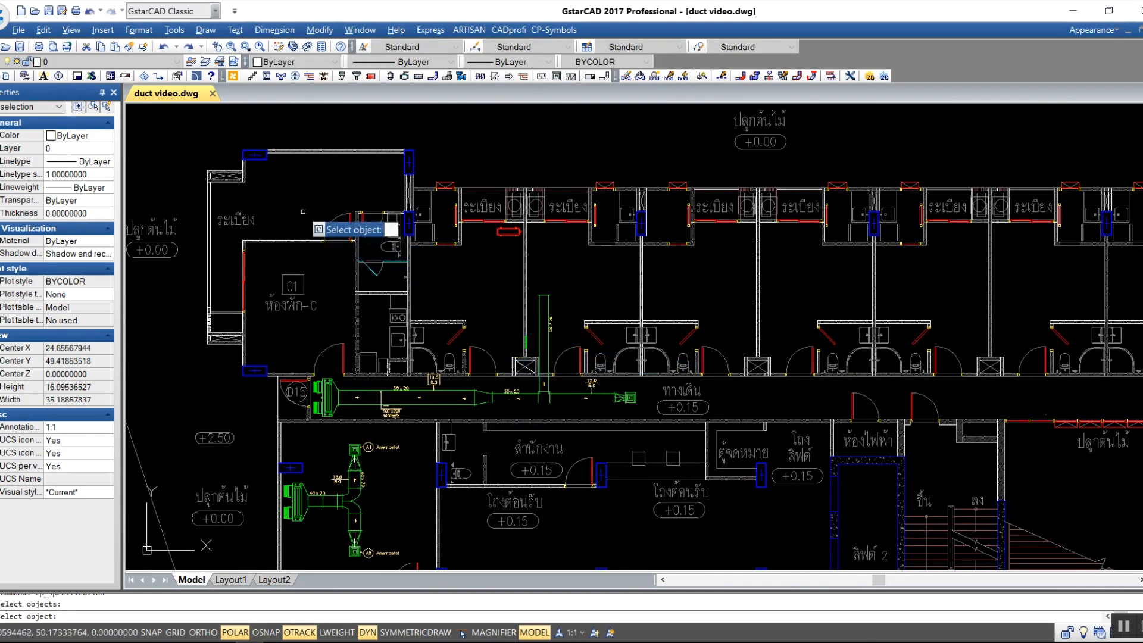
left_click(198, 131)
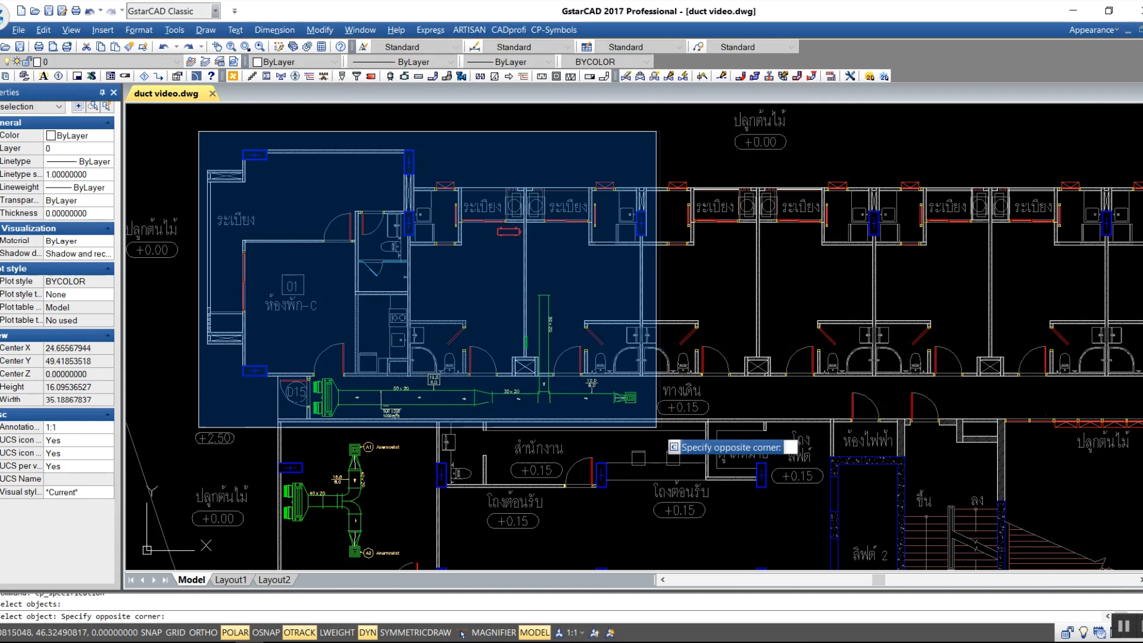
left_click(653, 428)
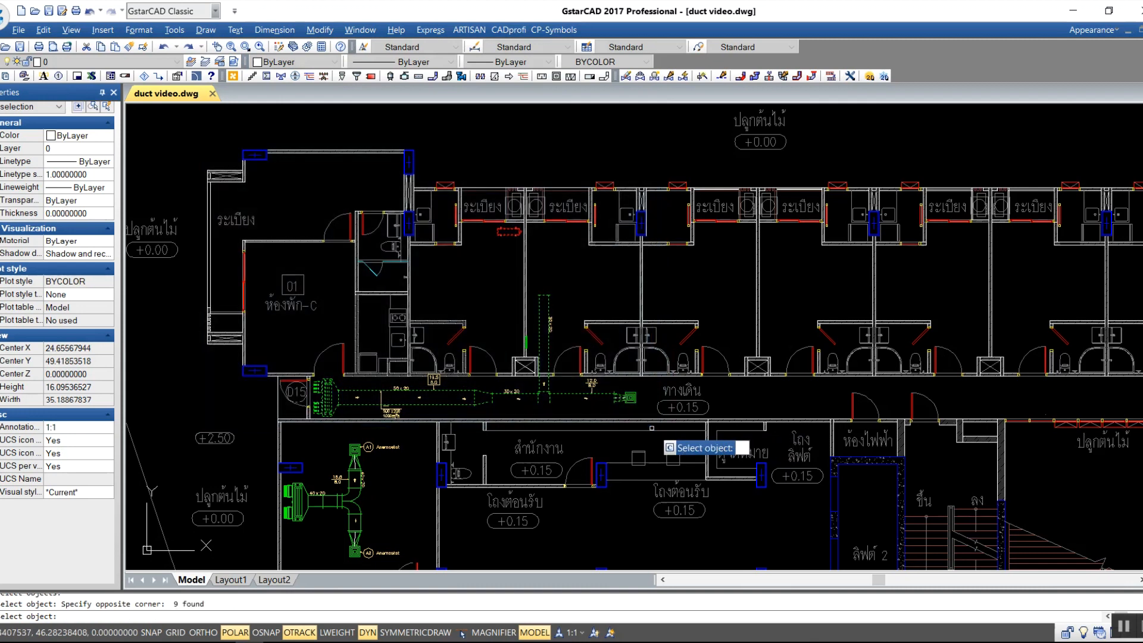
left_click(196, 137)
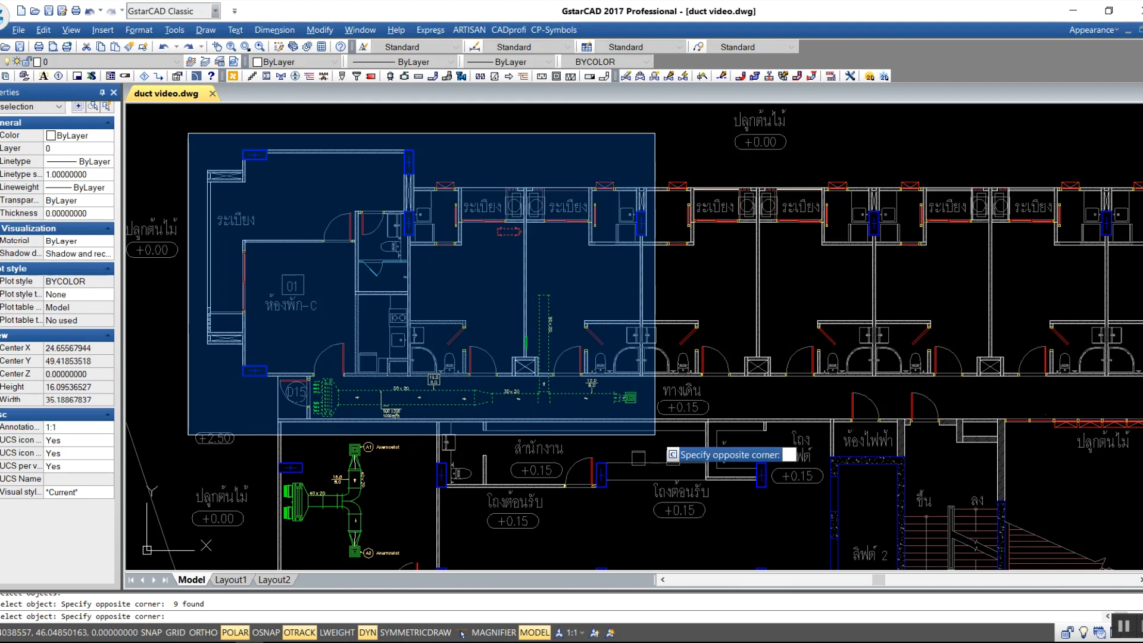
left_click(655, 435)
scroll(652, 411, "up", 4)
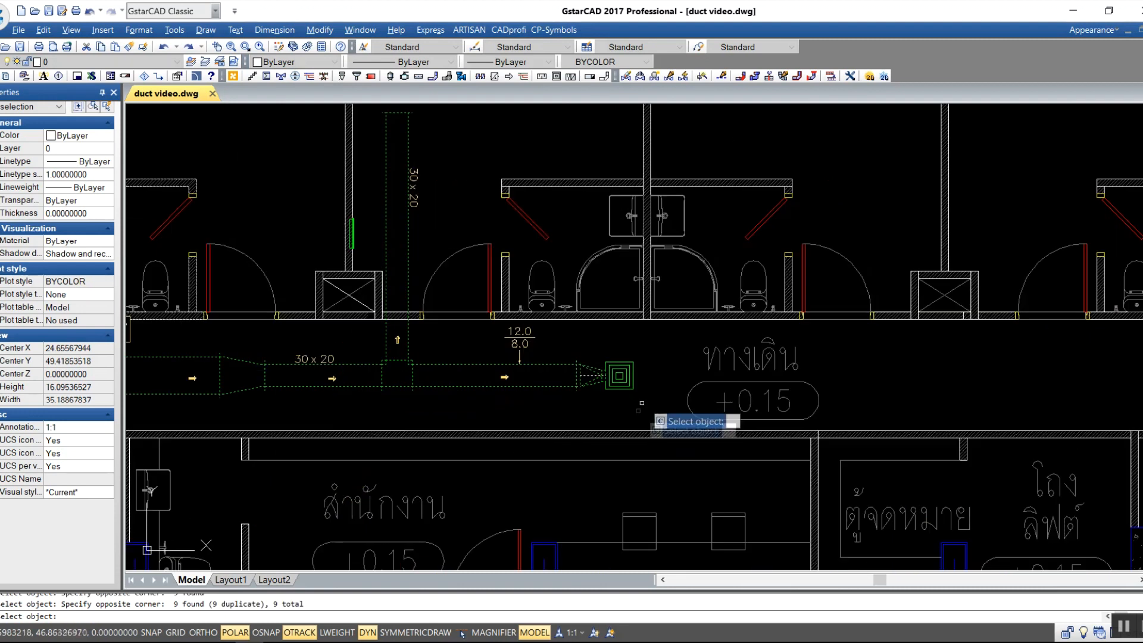
scroll(473, 387, "down", 4)
scroll(489, 390, "up", 5)
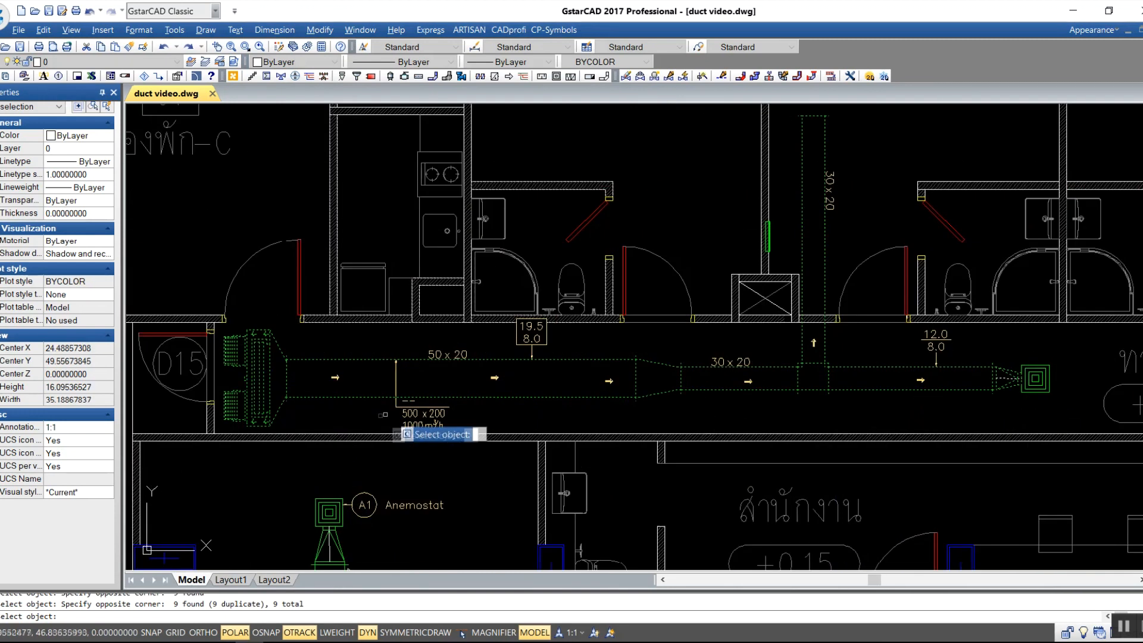
middle_click_drag(526, 399, 467, 402)
middle_click_drag(564, 404, 541, 411)
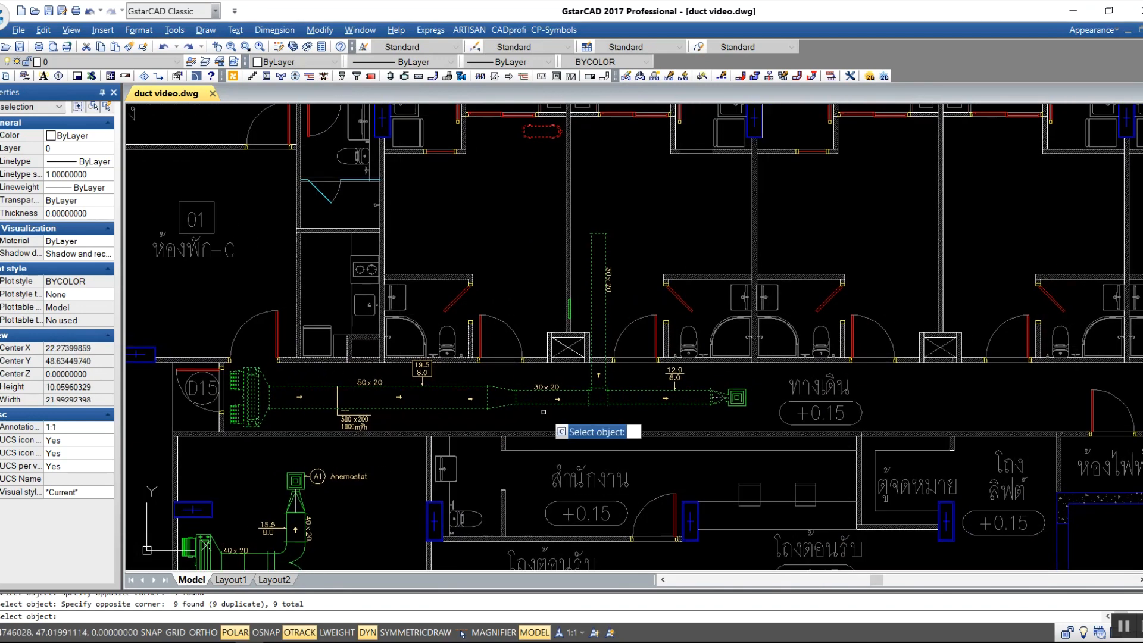
key("Return")
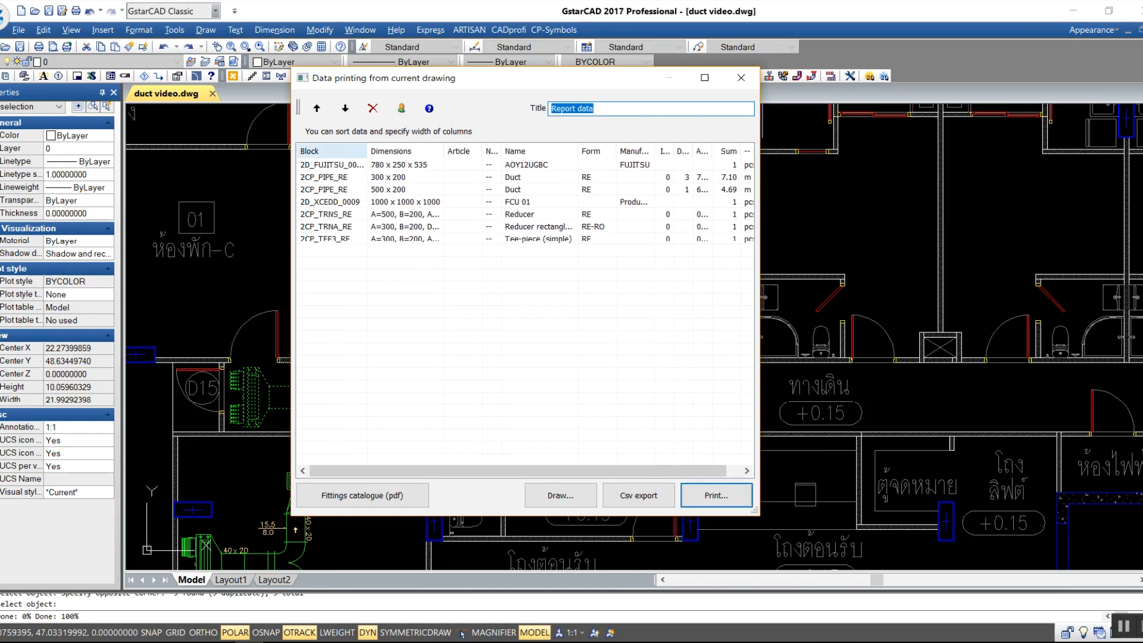
- Widen the report's Dimensions, Duct pcs and Area columns and collapse the Article, Number and Insulation columns
left_click_drag(442, 151, 516, 151)
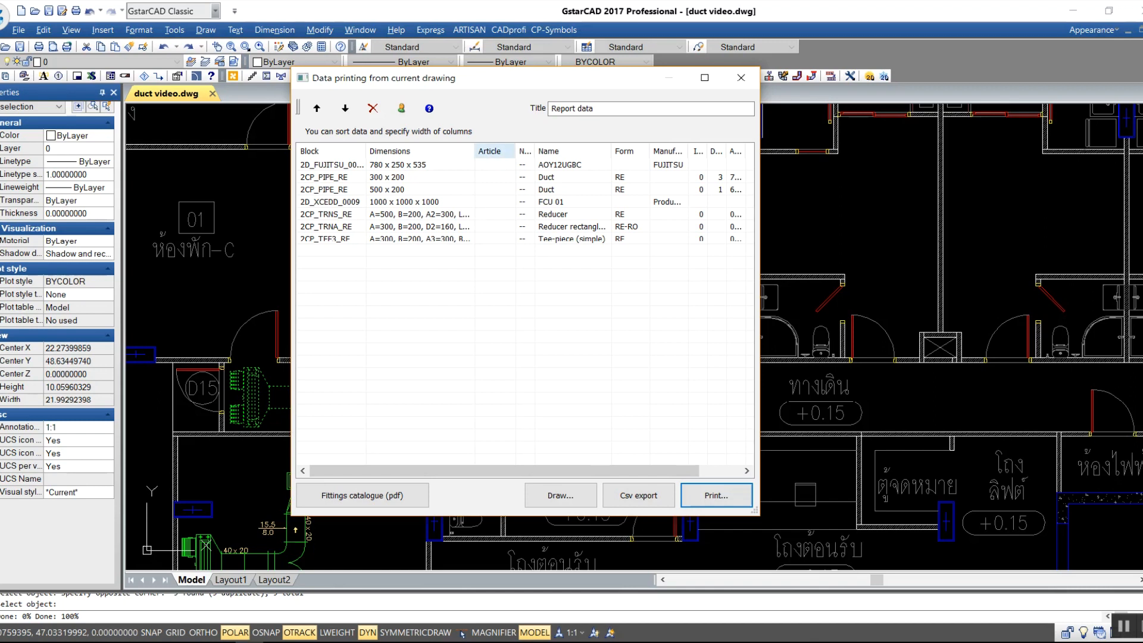
left_click_drag(515, 152, 474, 151)
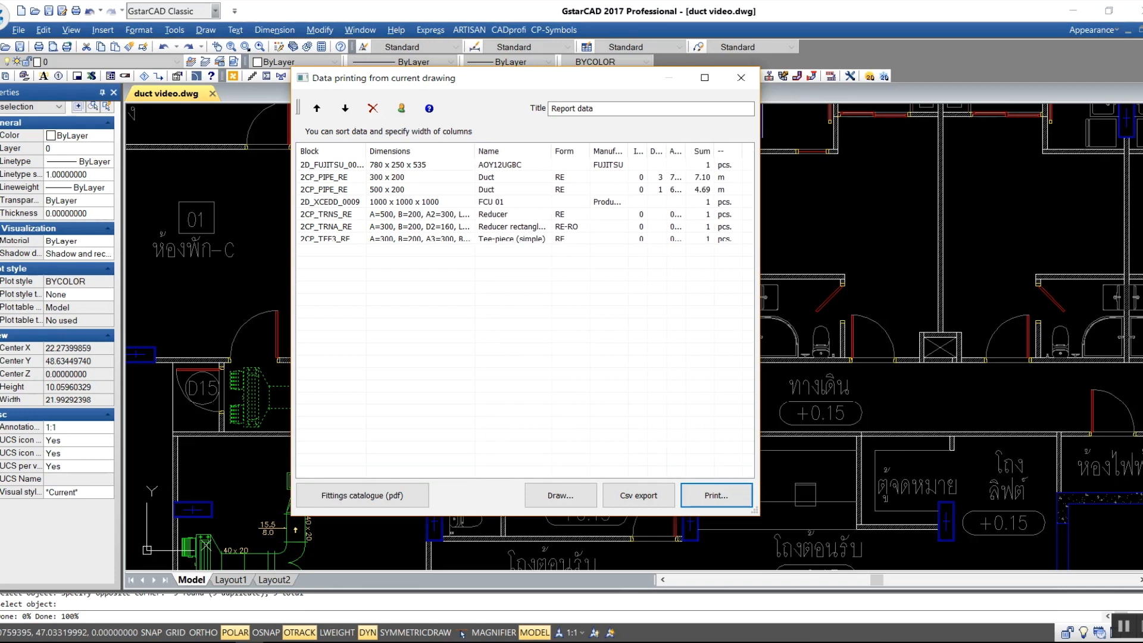
left_click_drag(647, 151, 668, 151)
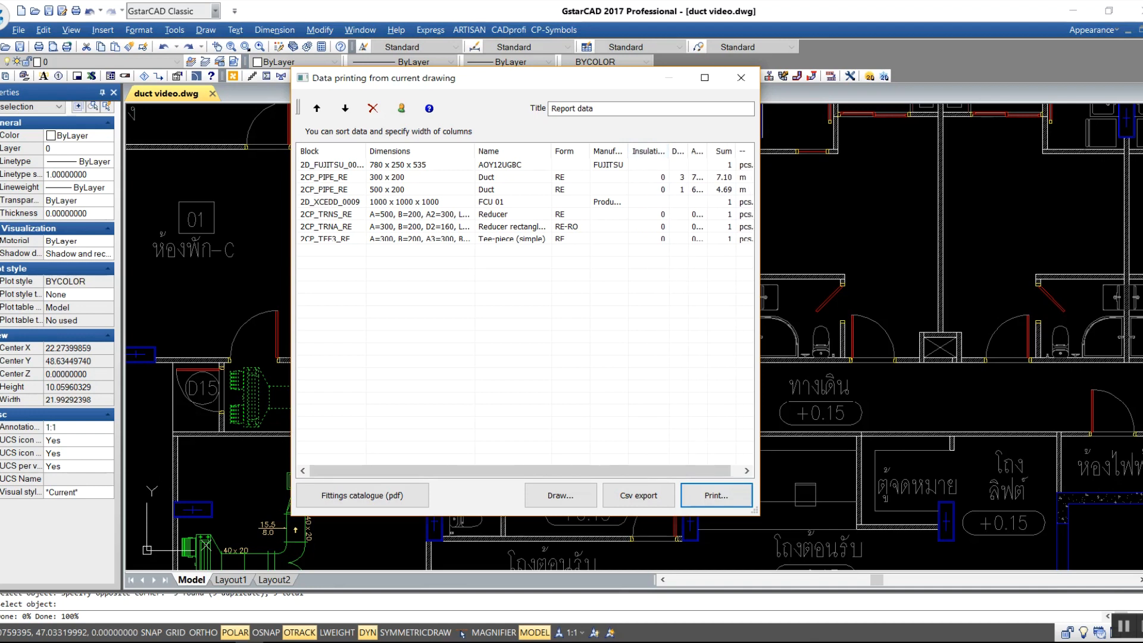
left_click_drag(669, 152, 706, 151)
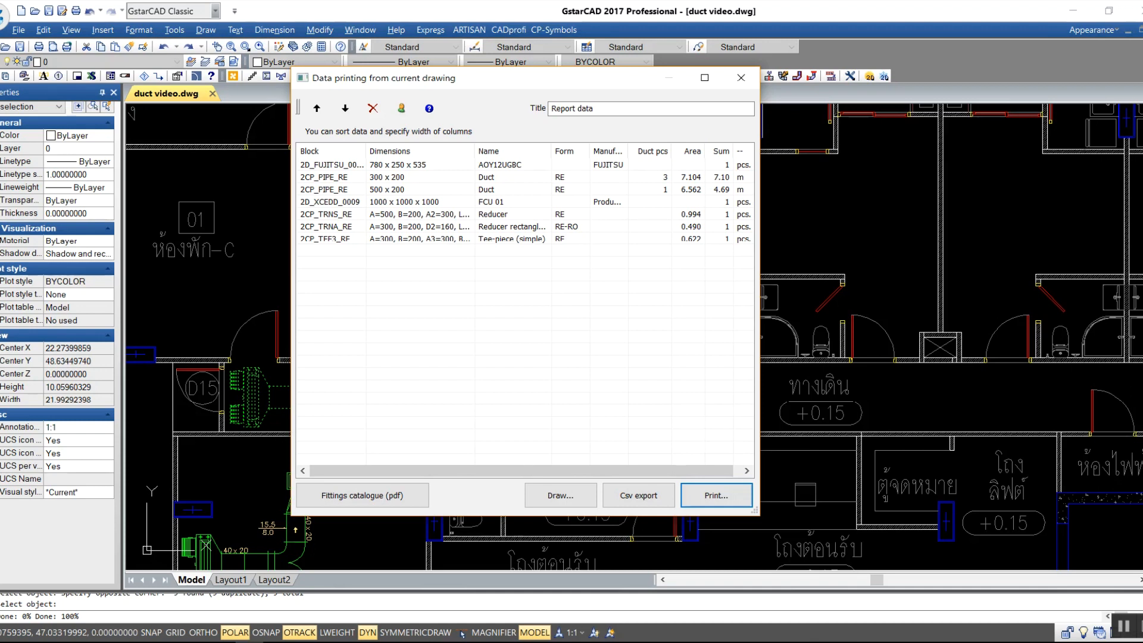
left_click(512, 178)
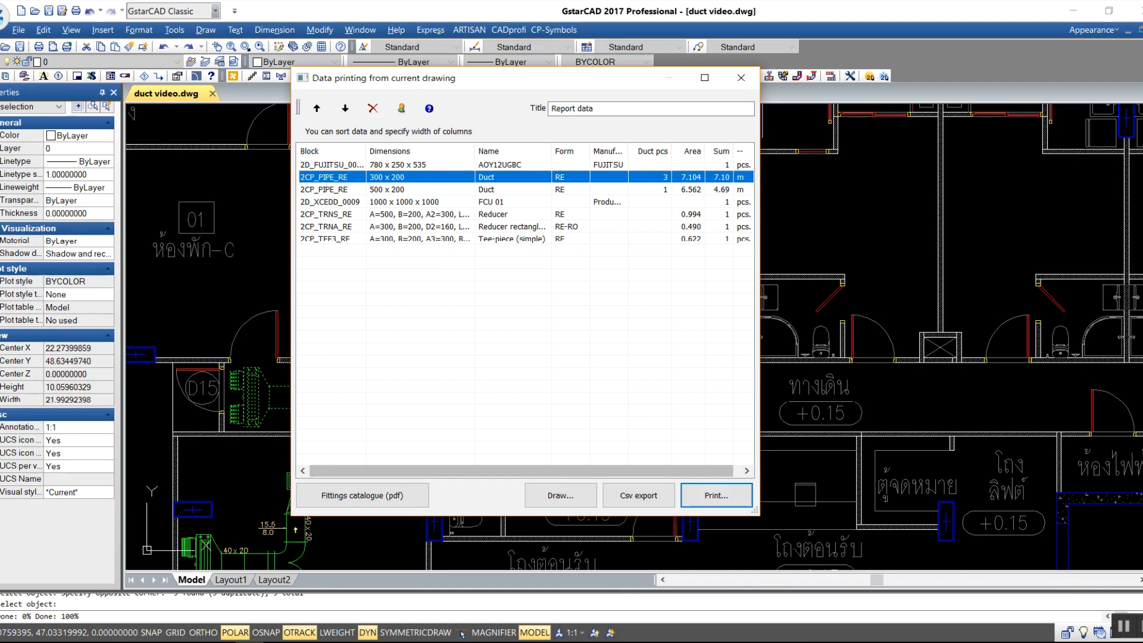
- Export the report as duct video.csv to the Desktop
left_click(638, 496)
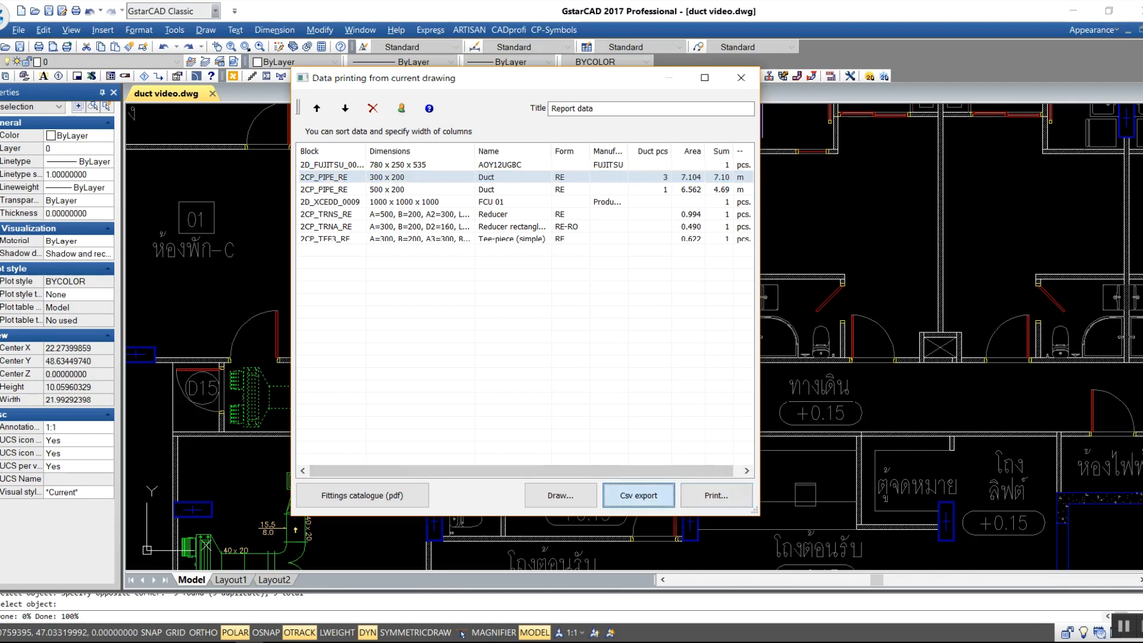
left_click(354, 197)
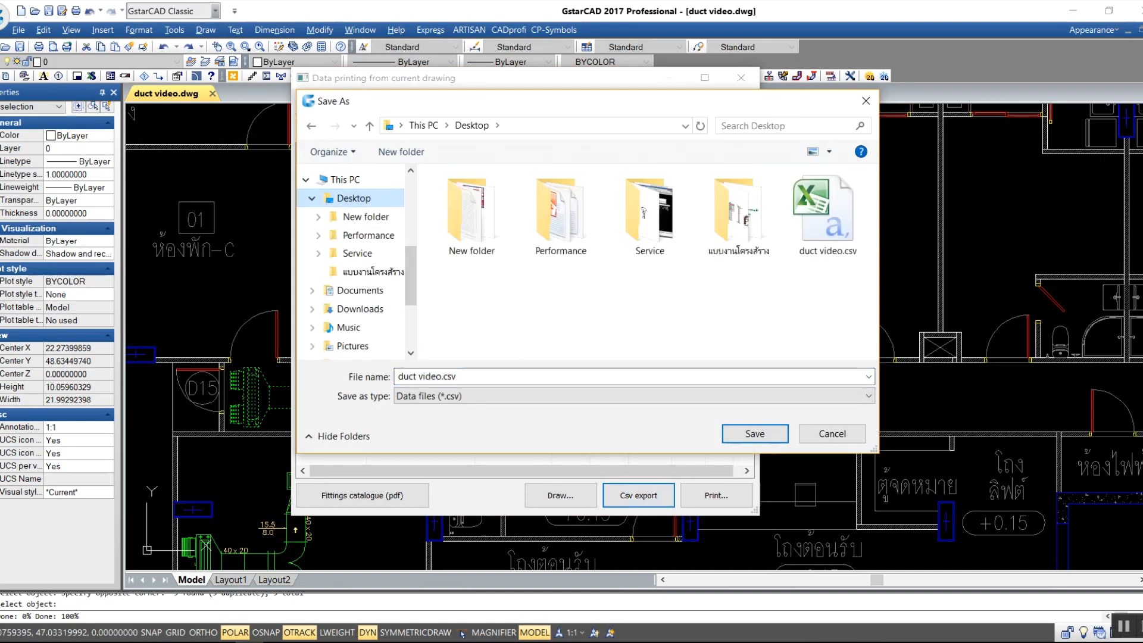
left_click(755, 433)
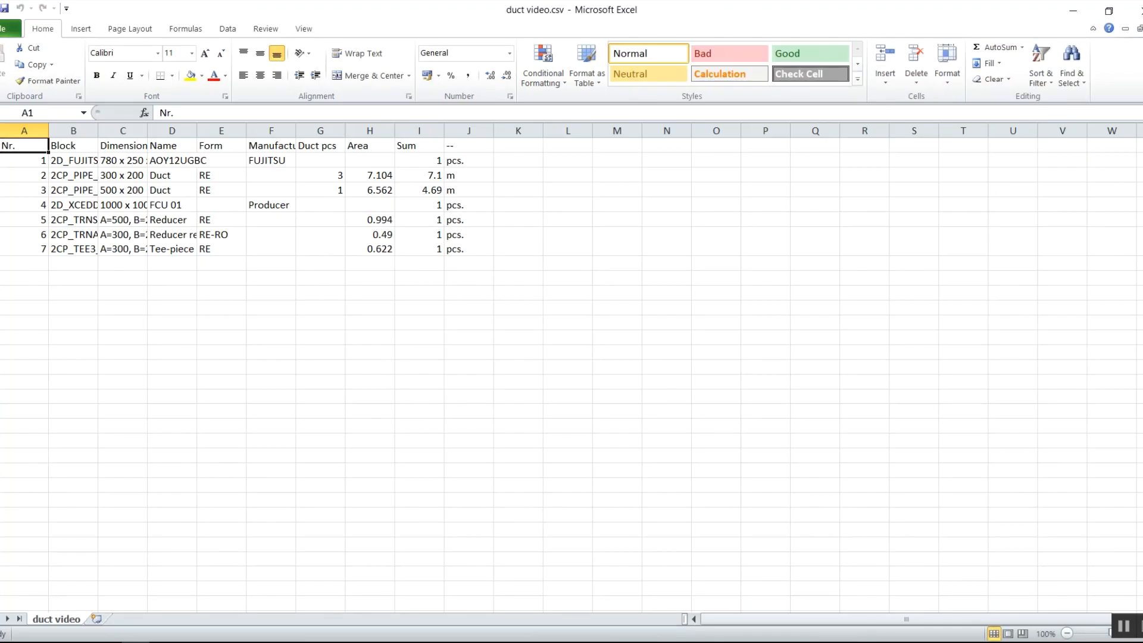
- Format cells A1:J13 of the exported table with all borders and centred text, and widen the Block column to fit its names
left_click_drag(24, 145, 471, 322)
left_click(171, 75)
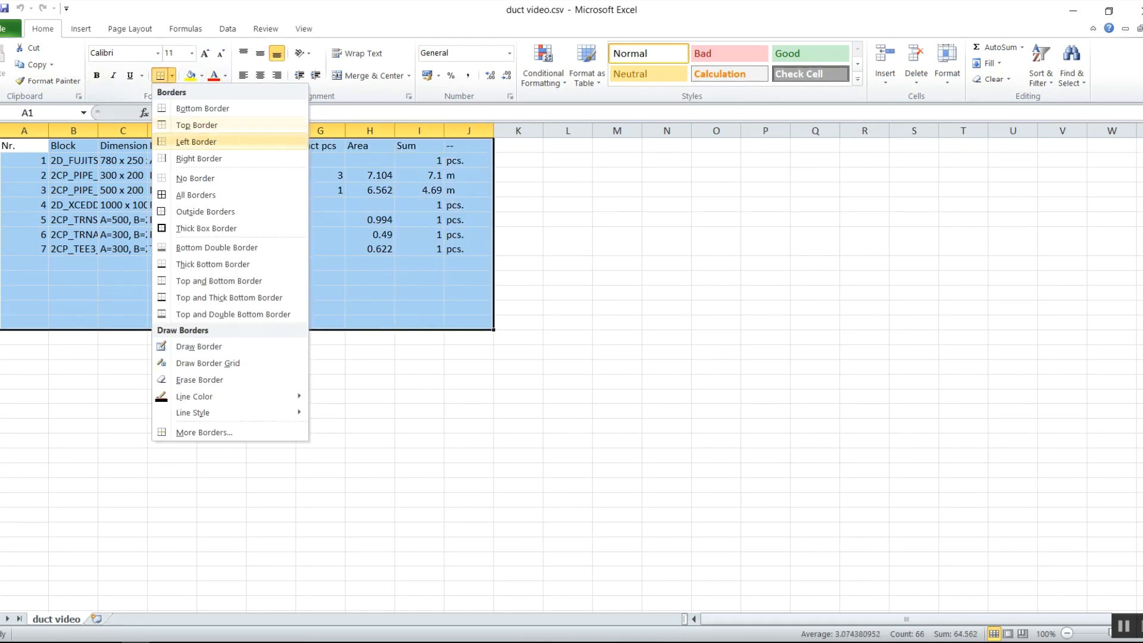
left_click(197, 194)
left_click(260, 75)
left_click(271, 249)
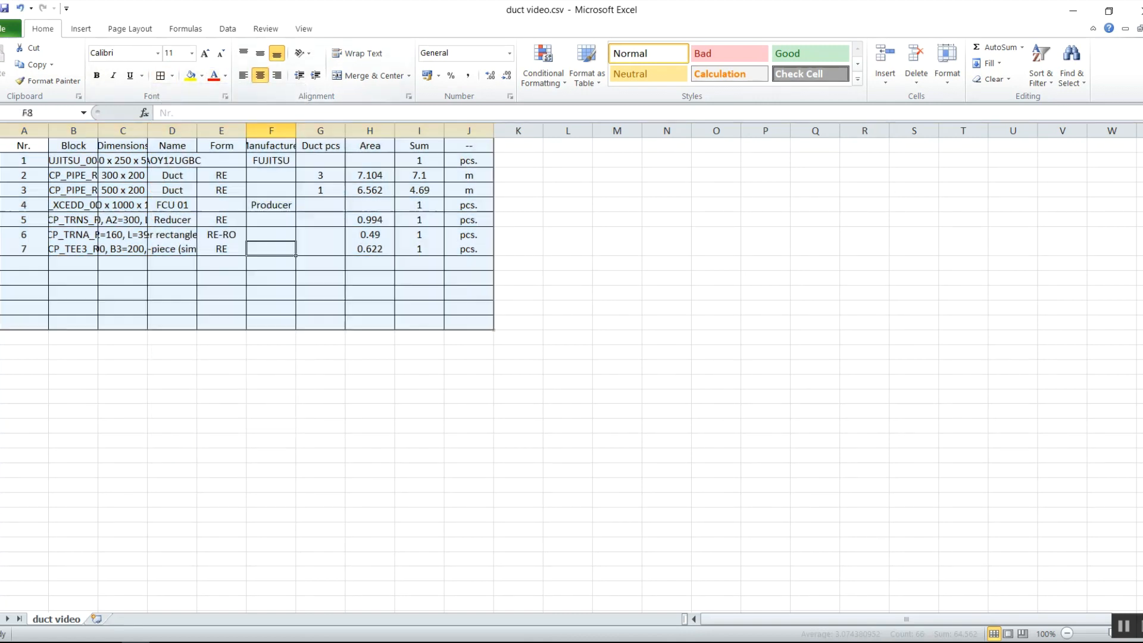
left_click_drag(98, 130, 191, 130)
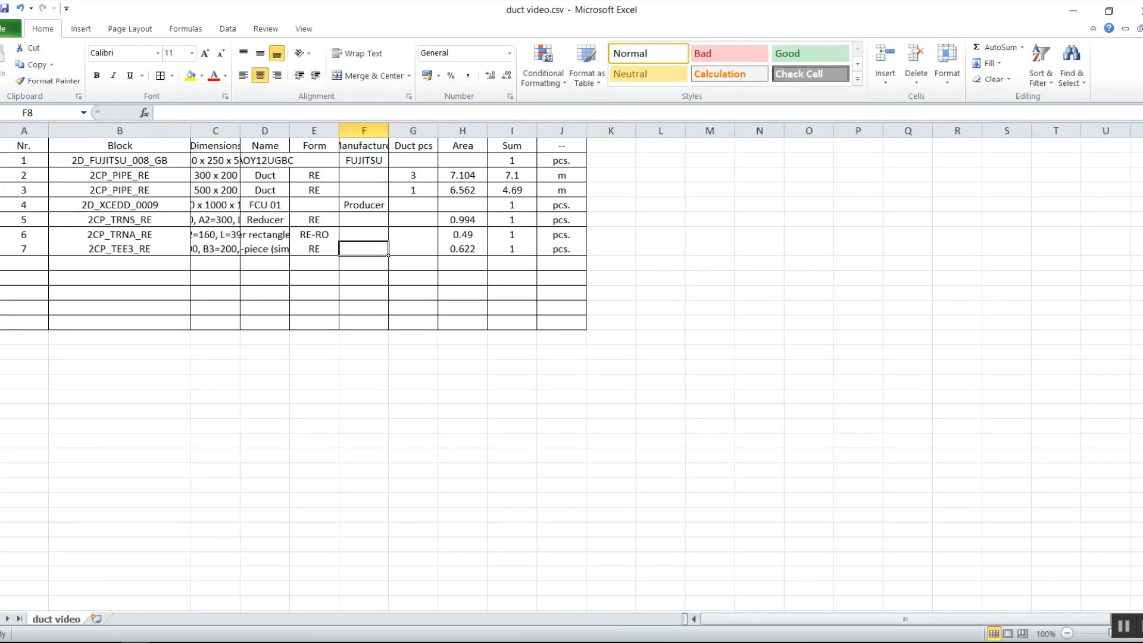
- Close the exported workbook and return to the bill of materials report in GstarCAD
left_click(1137, 10)
left_click(569, 347)
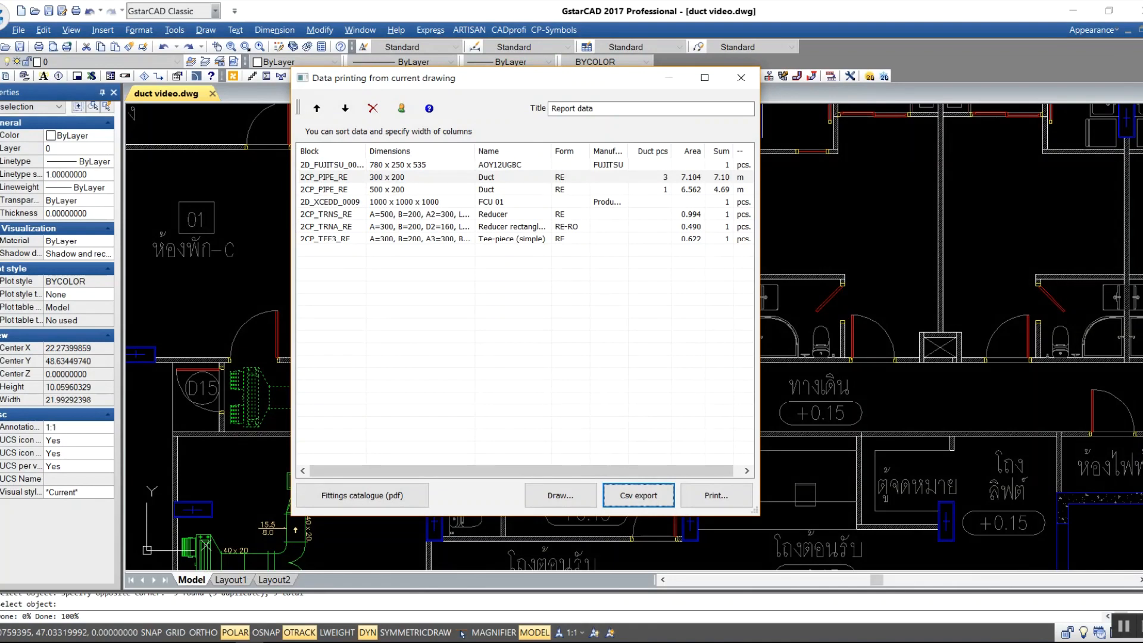
left_click_drag(557, 84, 548, 83)
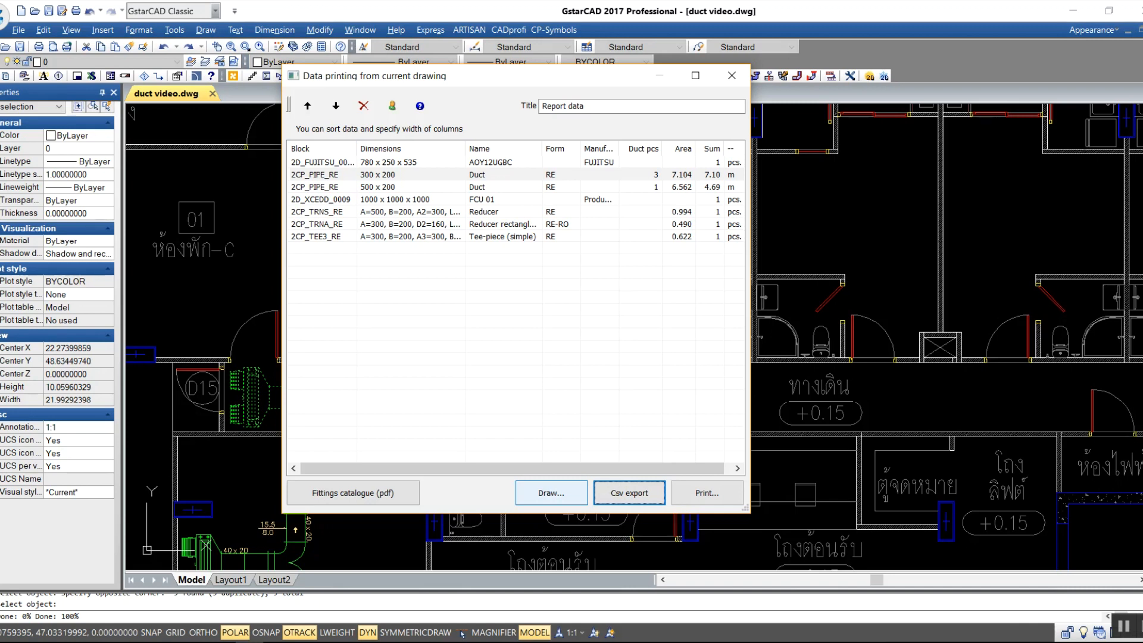
- Open the settings for drawing the report, preview the Specification styles columns - 4 and columns - 6 (GOST), and return to the Legend style
left_click(551, 493)
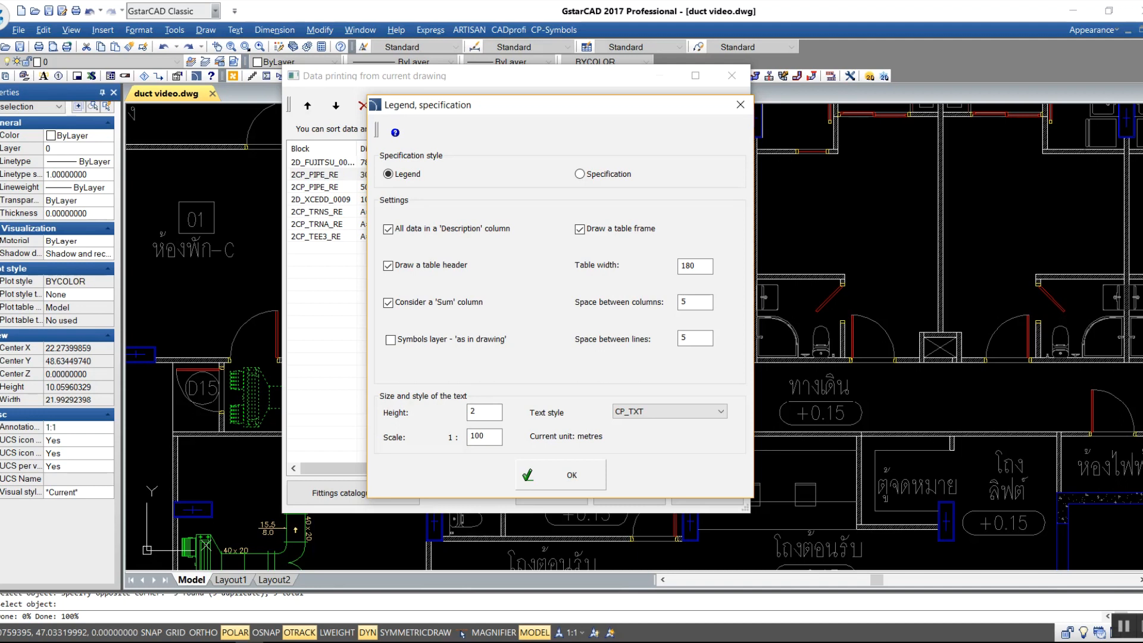
left_click(580, 174)
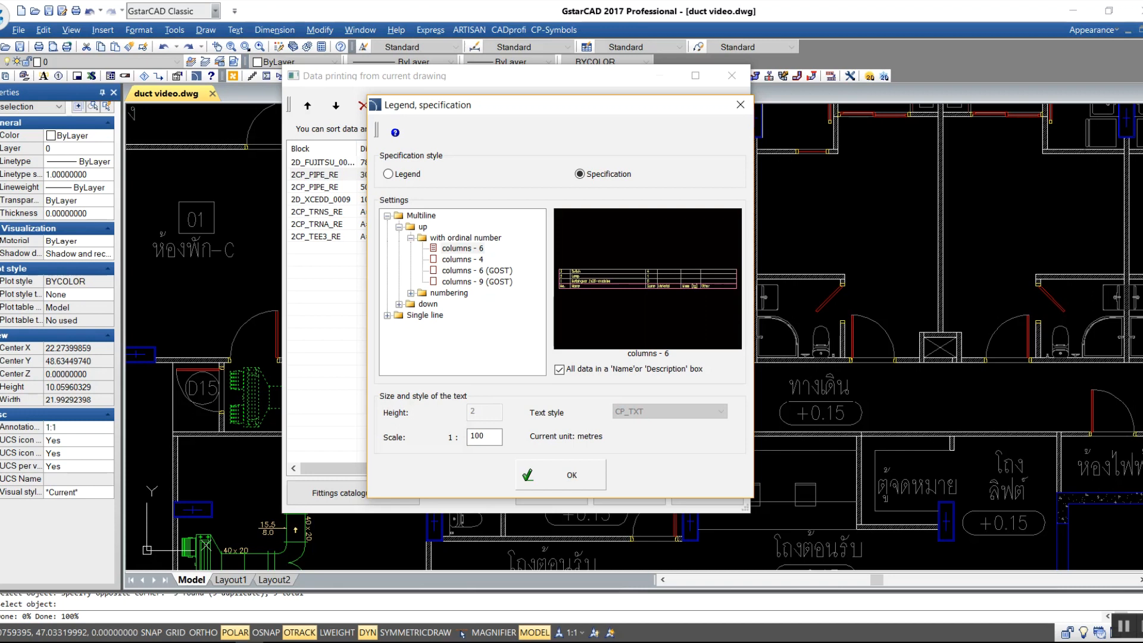
left_click(462, 259)
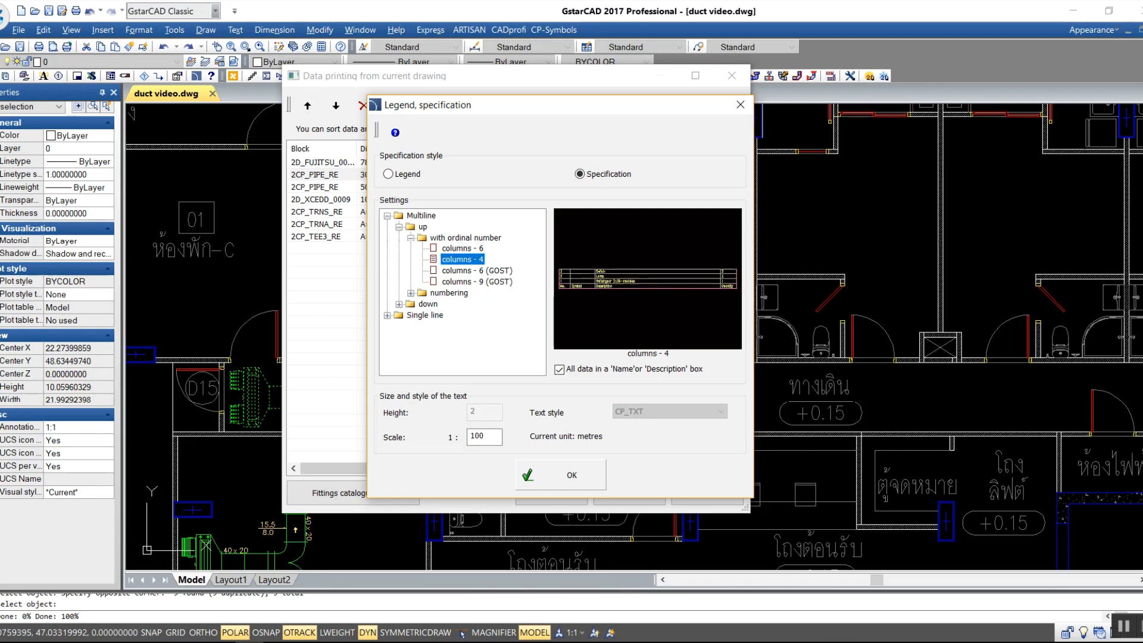
left_click(477, 271)
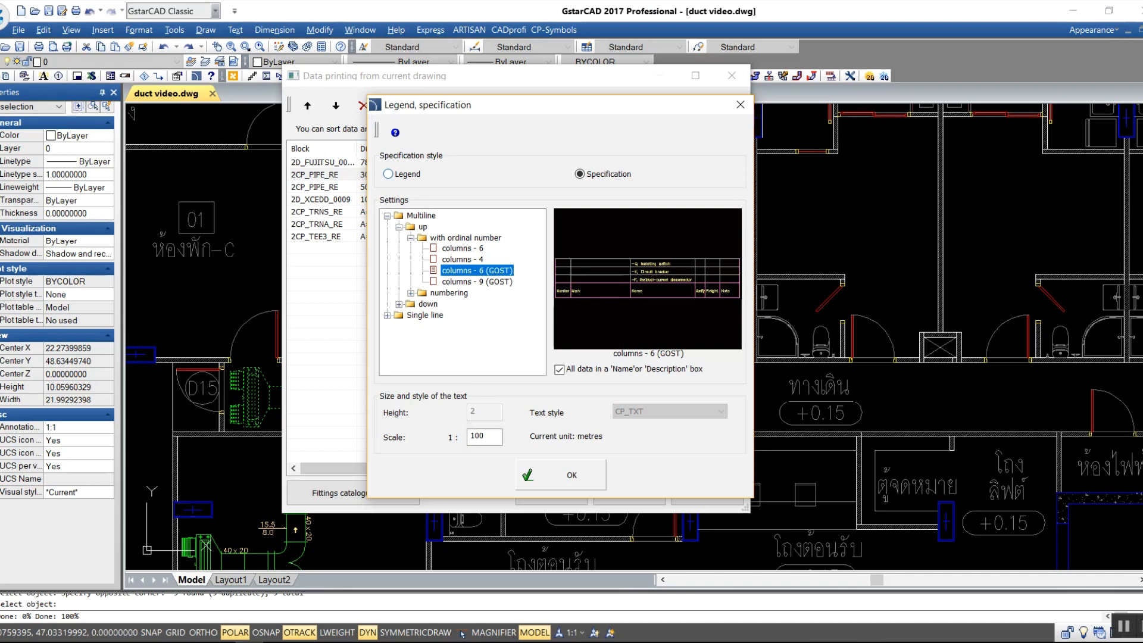
left_click(389, 174)
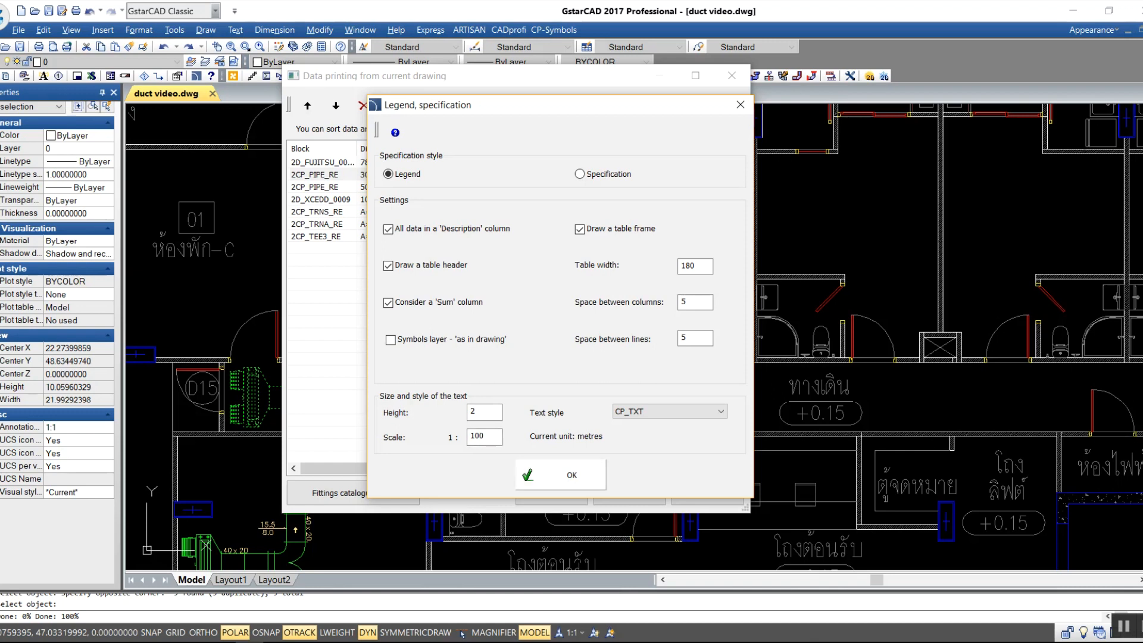
- Insert the bill of materials as a Legend style table in the empty area between the floor plan and the title block
left_click(560, 474)
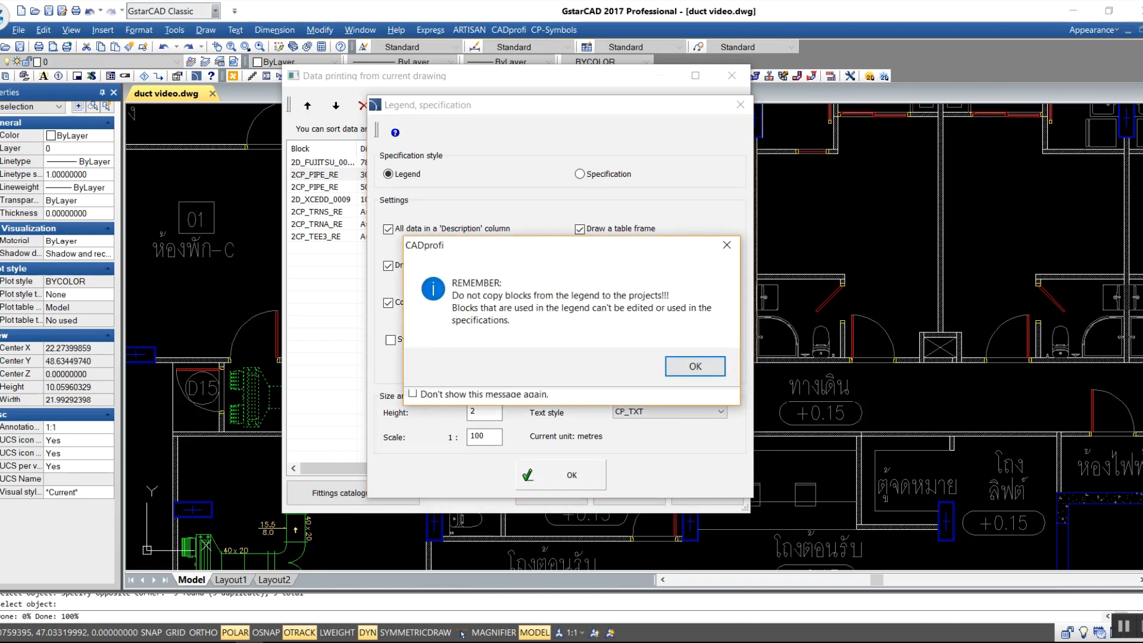
left_click(695, 365)
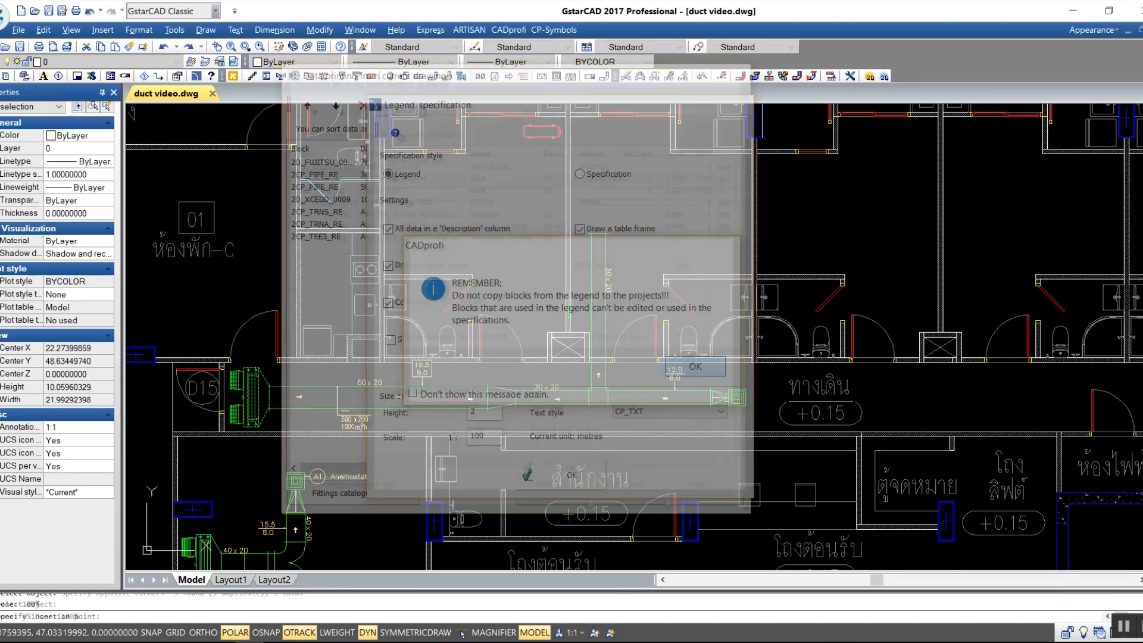
middle_click_drag(611, 244, 368, 284)
mouse_move(561, 309)
middle_mouse_down()
mouse_move(531, 376)
mouse_move(505, 373)
middle_mouse_up()
left_click(764, 204)
scroll(863, 262, "up", 5)
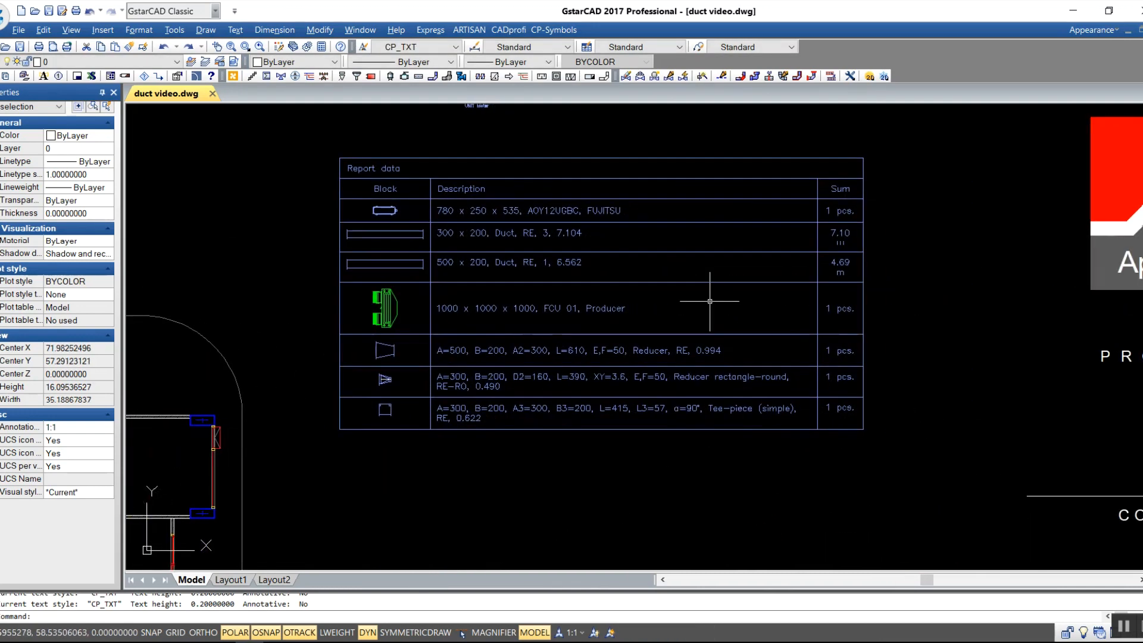
- Change the title of the inserted legend table from Report data to ApplICAD
scroll(709, 302, "up", 3)
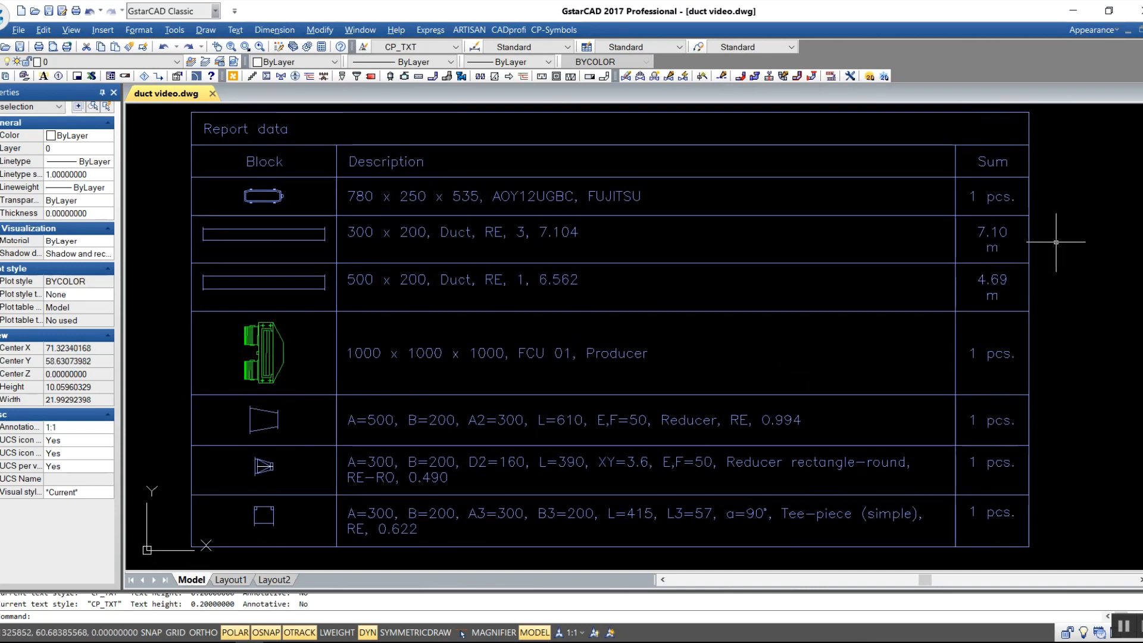
left_click(272, 128)
left_click(272, 130)
double_click(273, 130)
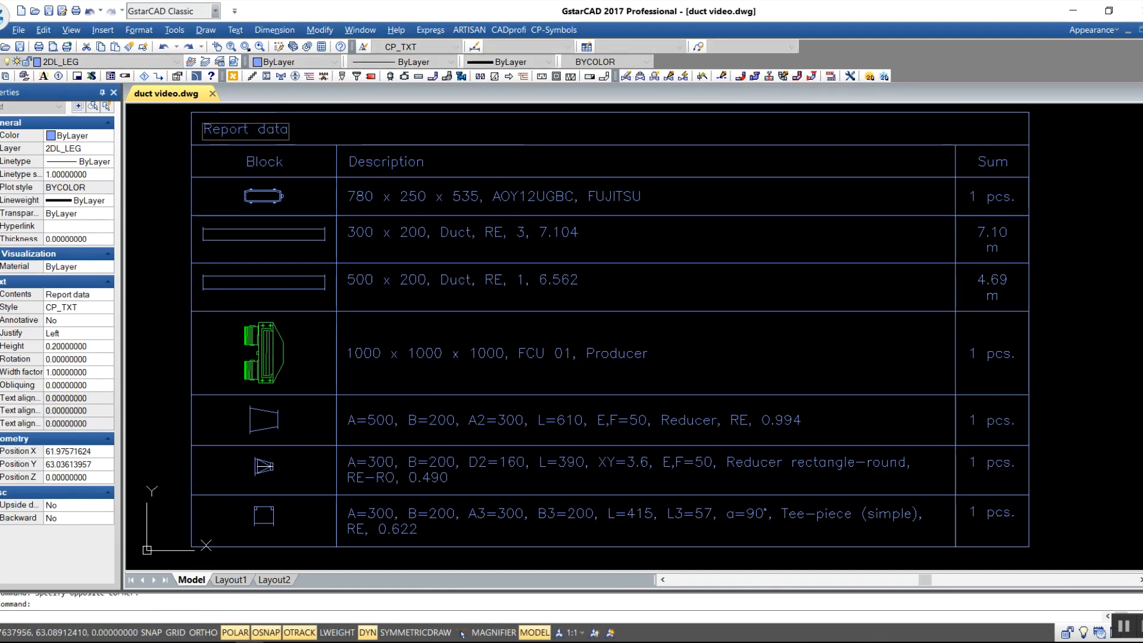
key("ctrl+a")
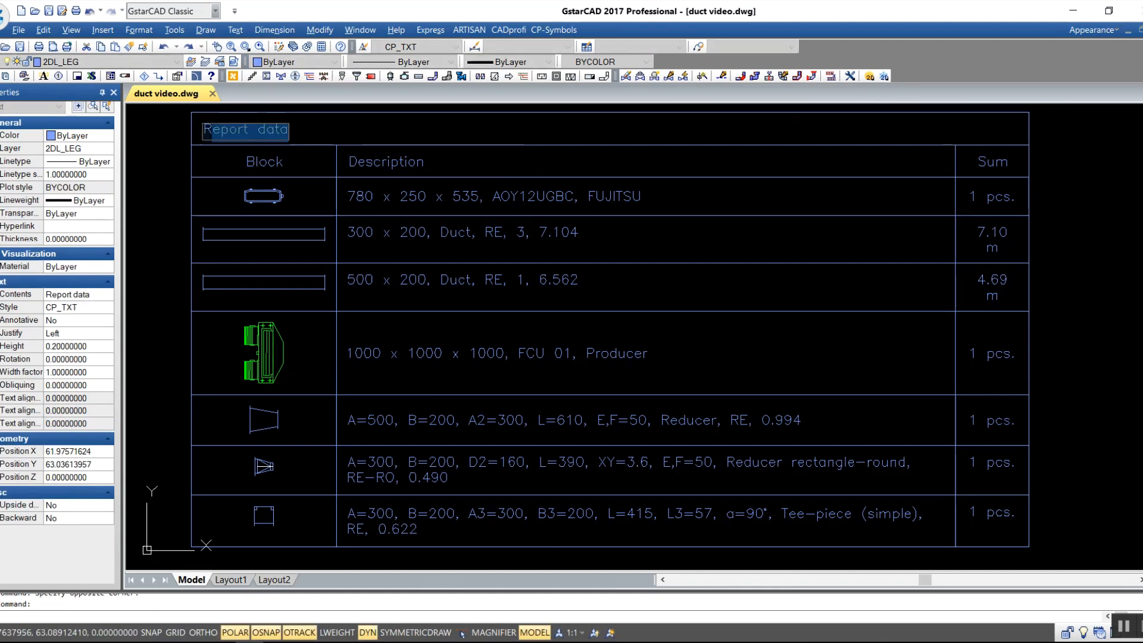
key("BackSpace")
type("Ap")
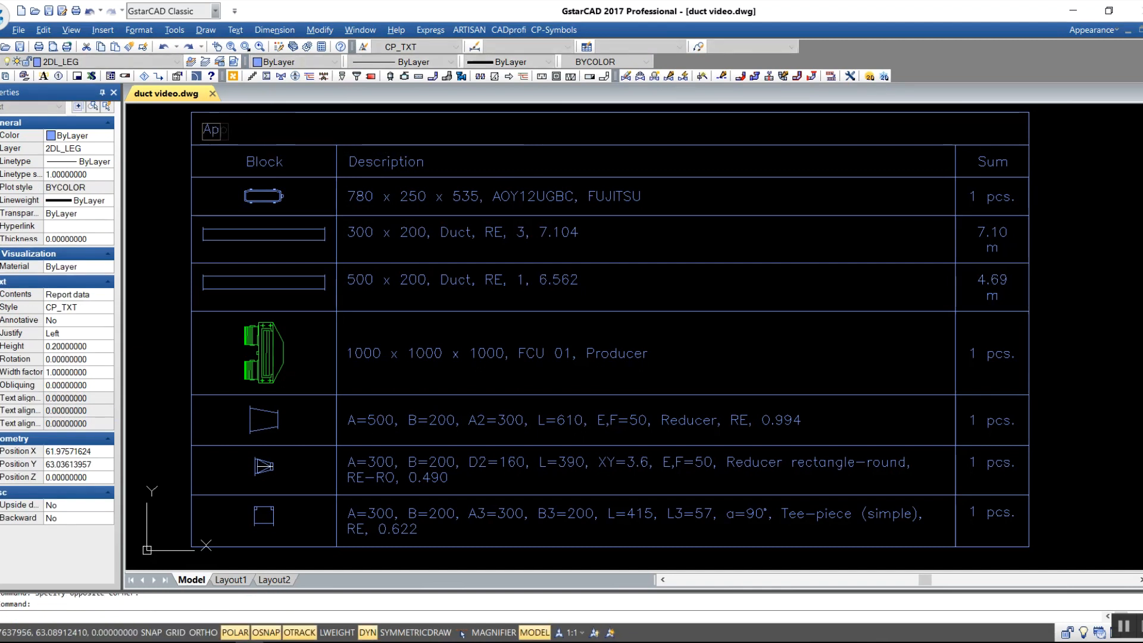
type("plICAD")
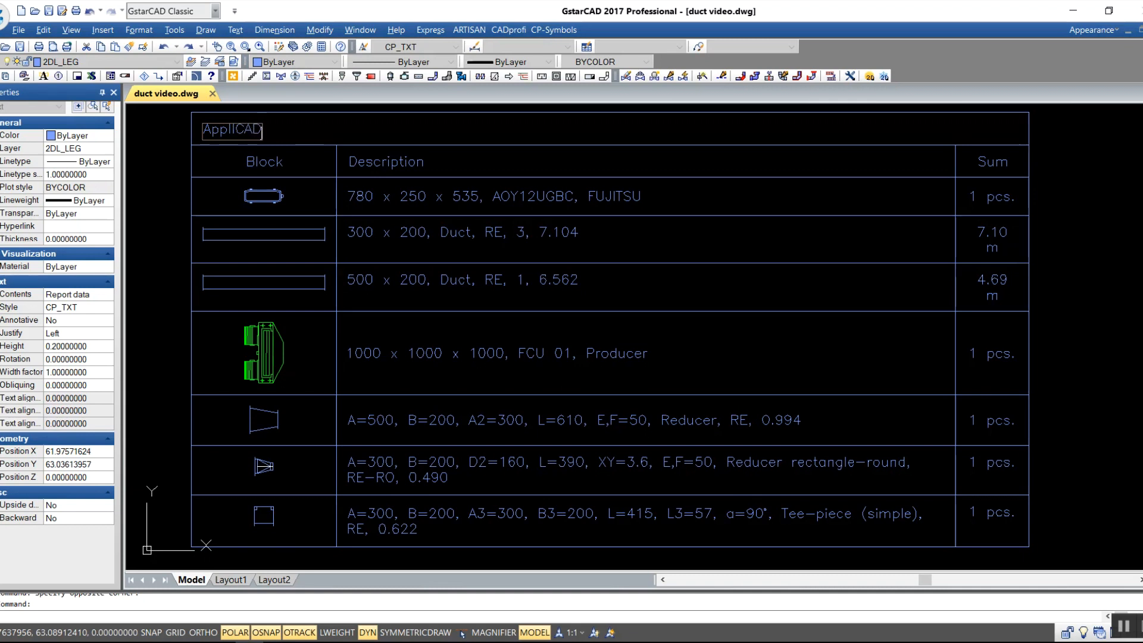
key("Return")
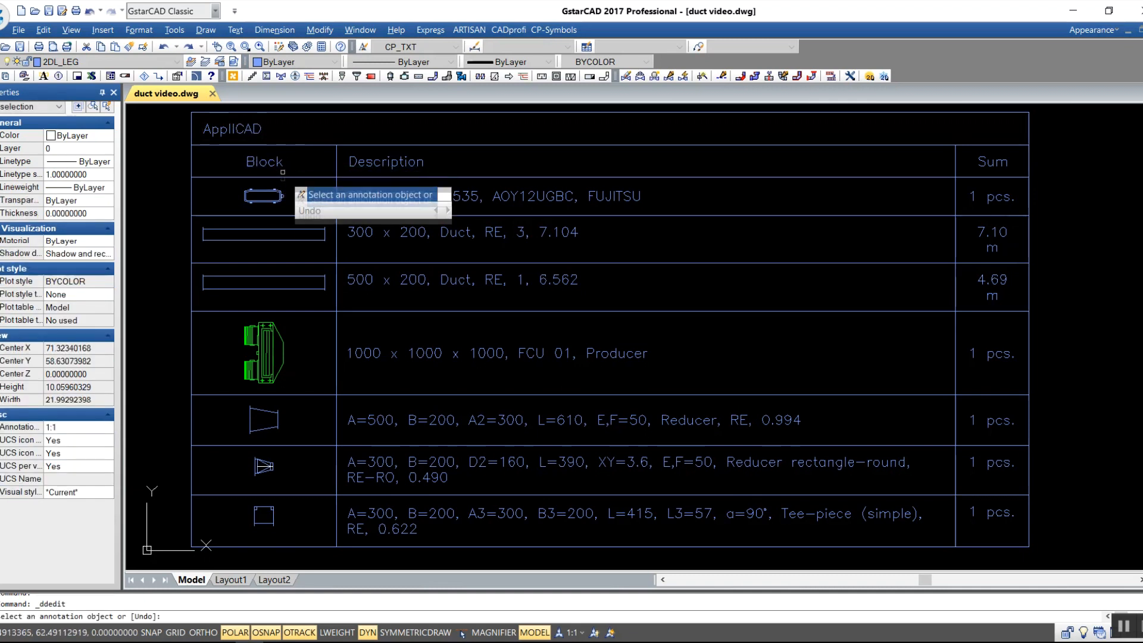
key("Escape")
key("Escape")
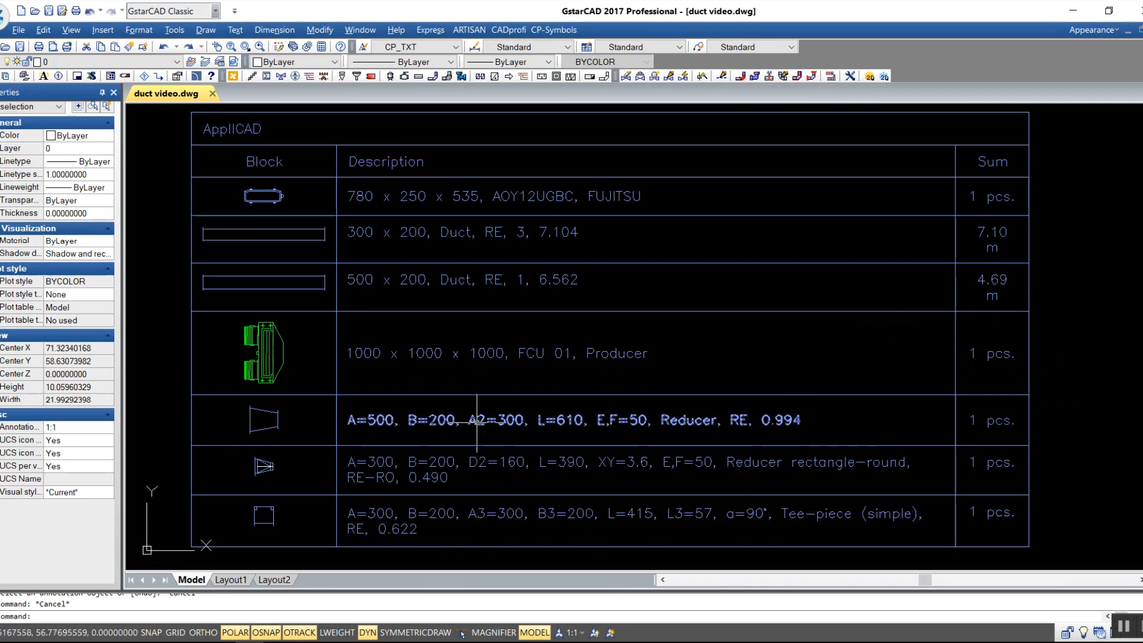
- Start a new bill of materials and set its type to Selected objects, symbols and lines CADprofi
scroll(473, 404, "down", 4)
middle_click_drag(473, 404, 679, 245)
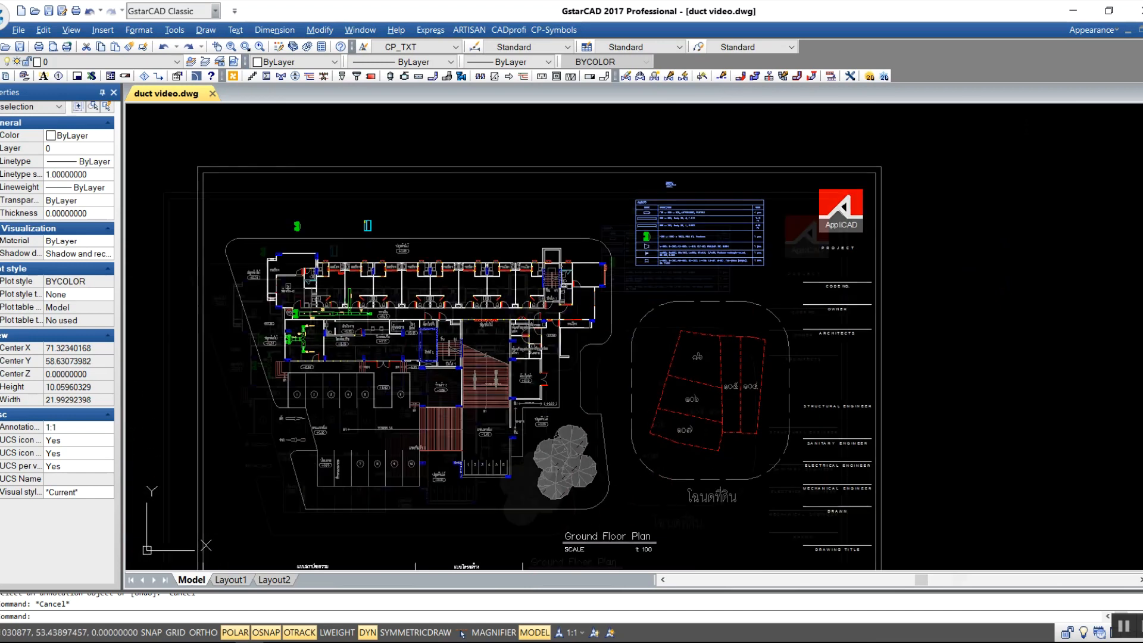
scroll(312, 318, "up", 2)
scroll(216, 347, "up", 4)
middle_click_drag(216, 347, 237, 331)
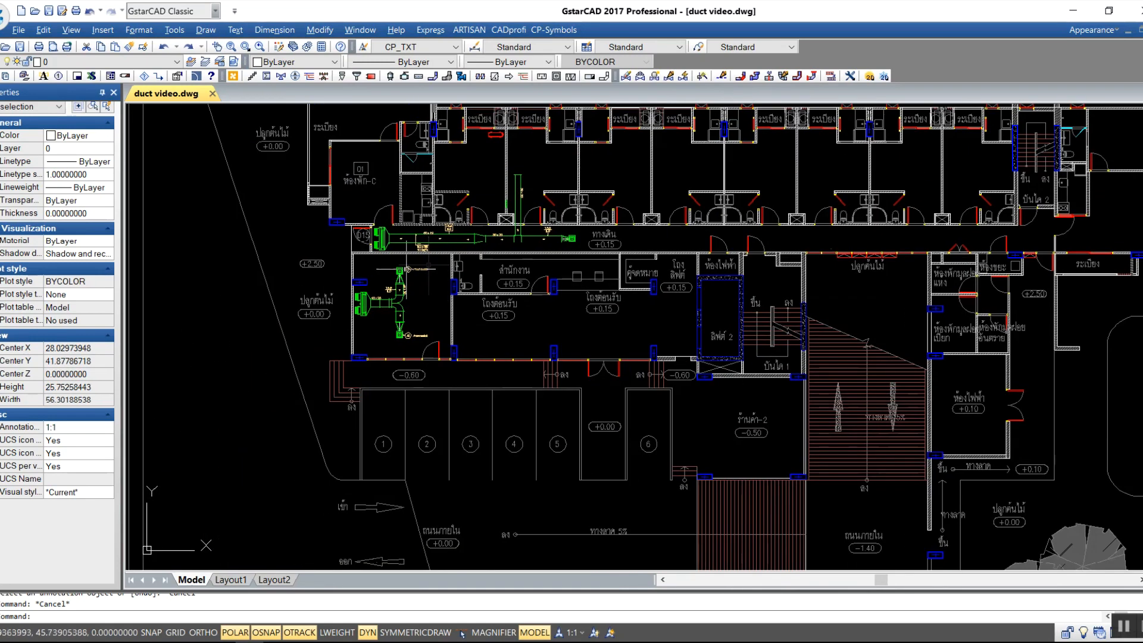
scroll(464, 292, "up", 2)
scroll(463, 292, "up", 2)
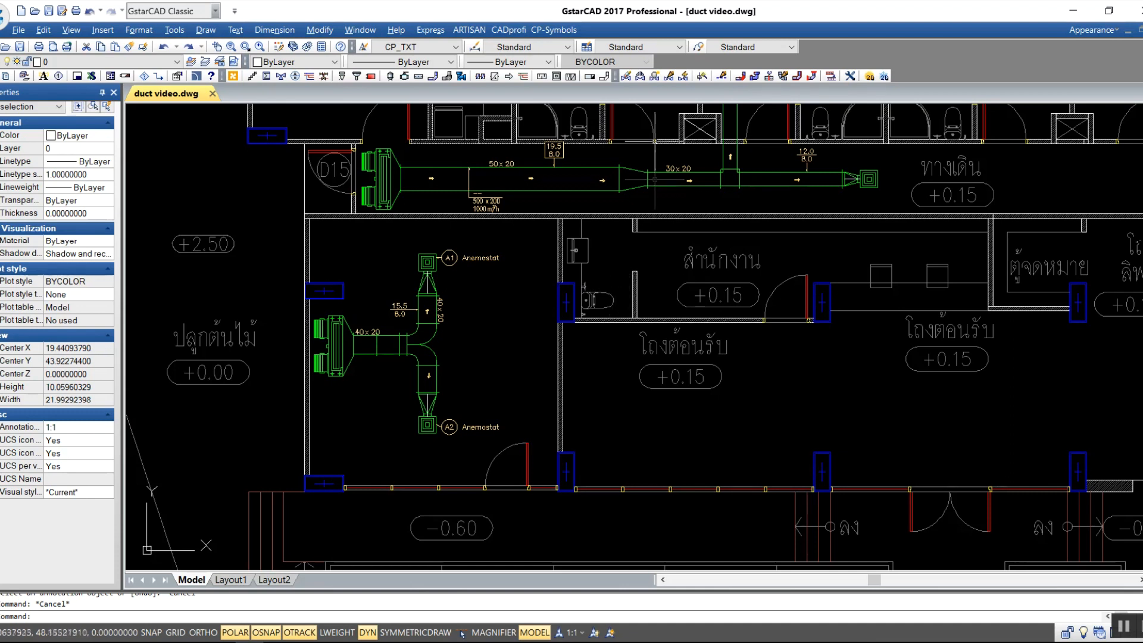
left_click(509, 30)
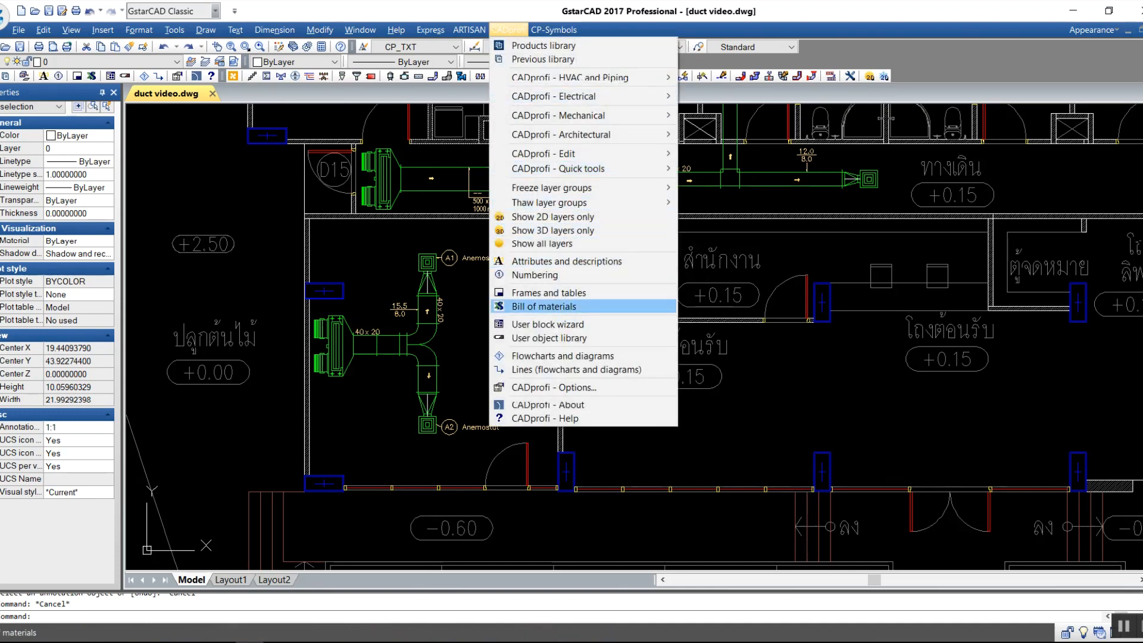
left_click(544, 306)
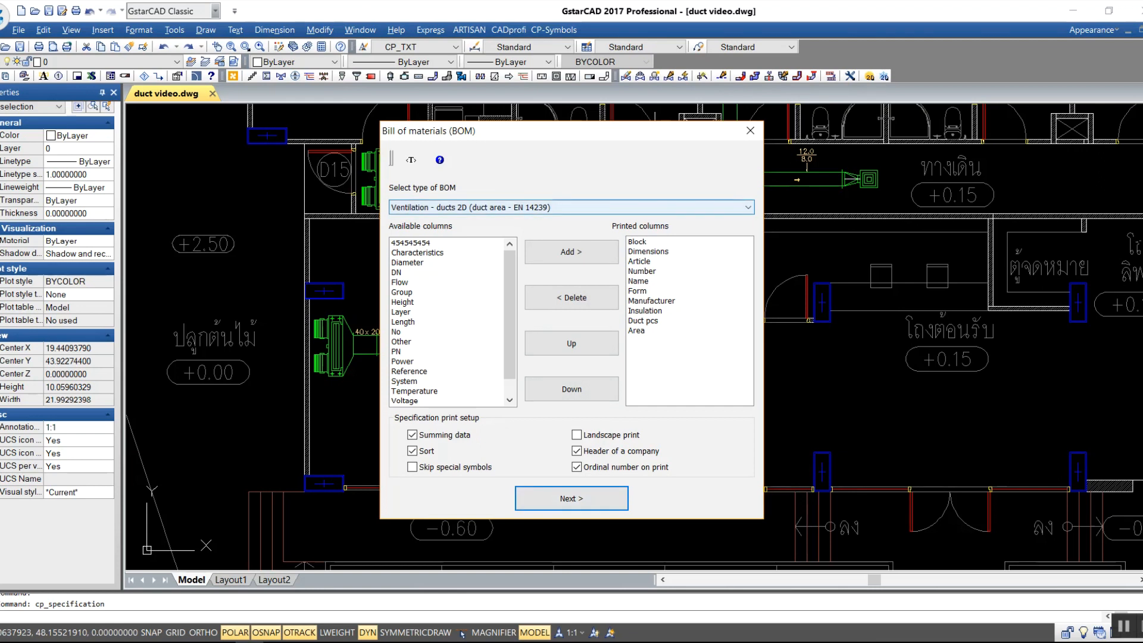
left_click(569, 207)
scroll(565, 363, "up", 7)
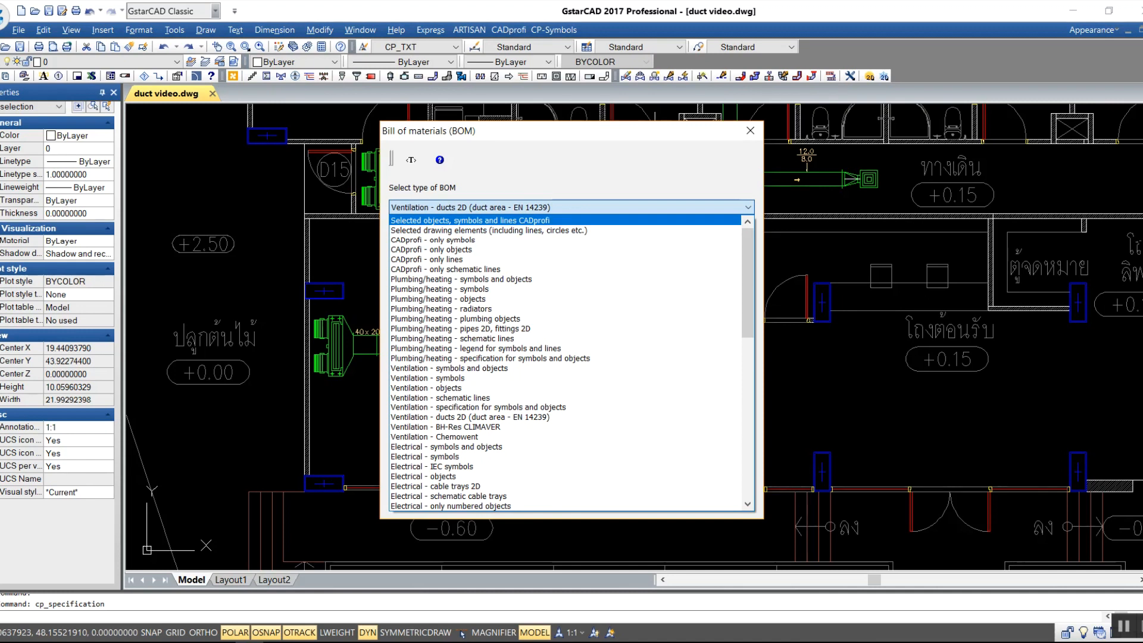
left_click(471, 220)
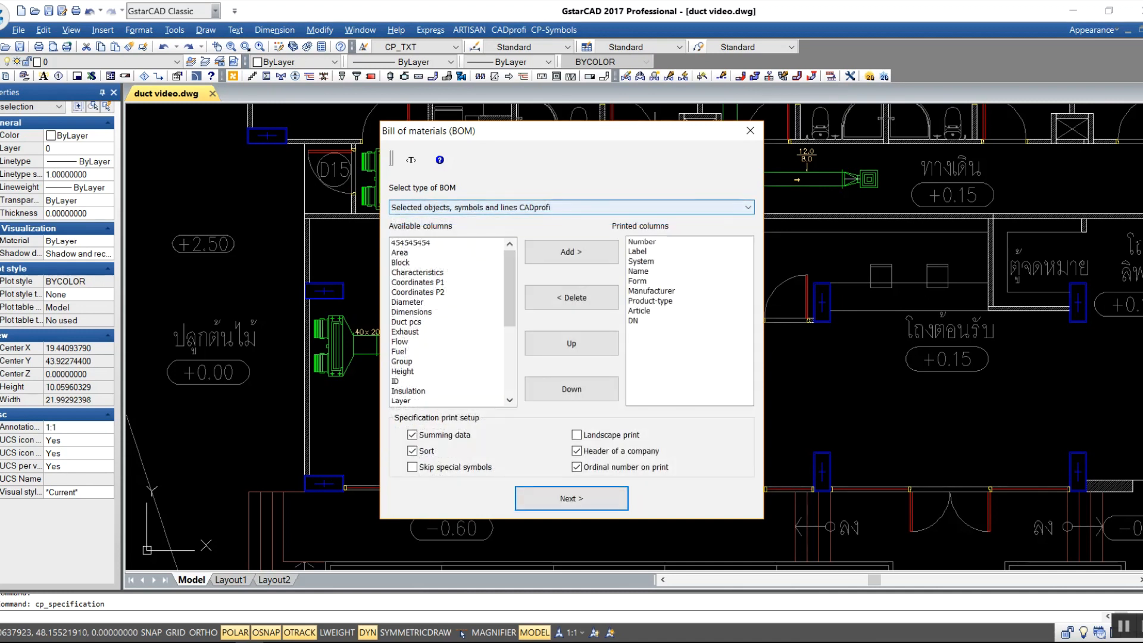
- Generate the report from the fan coil, ducts and anemostats in the small room below the corridor duct run
left_click_drag(608, 138, 909, 161)
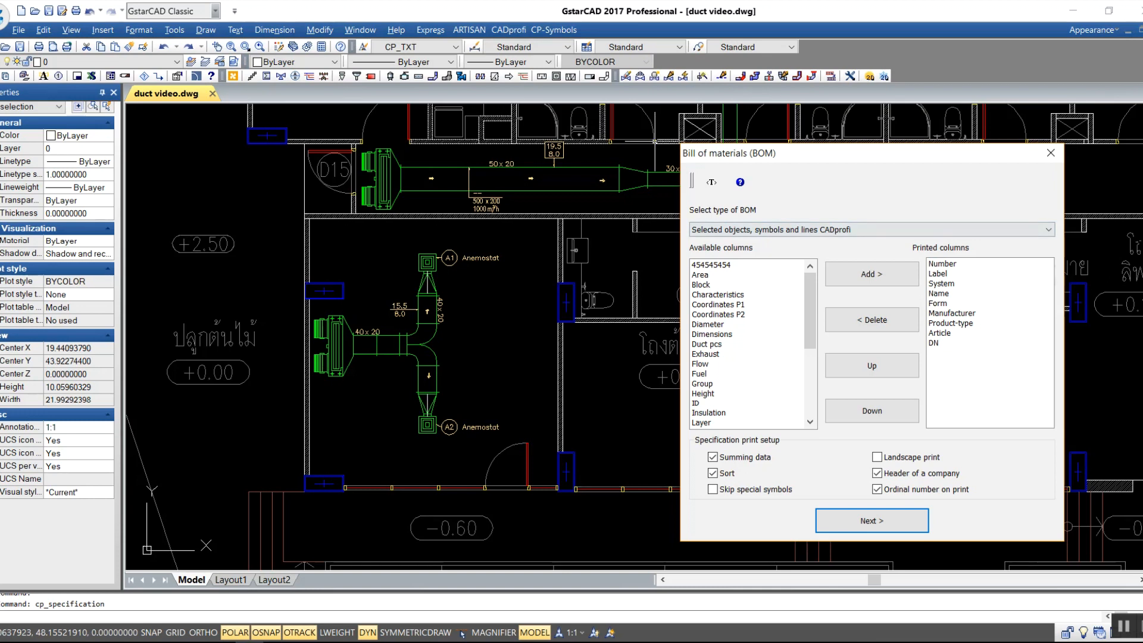
left_click_drag(855, 162, 736, 126)
left_click(752, 485)
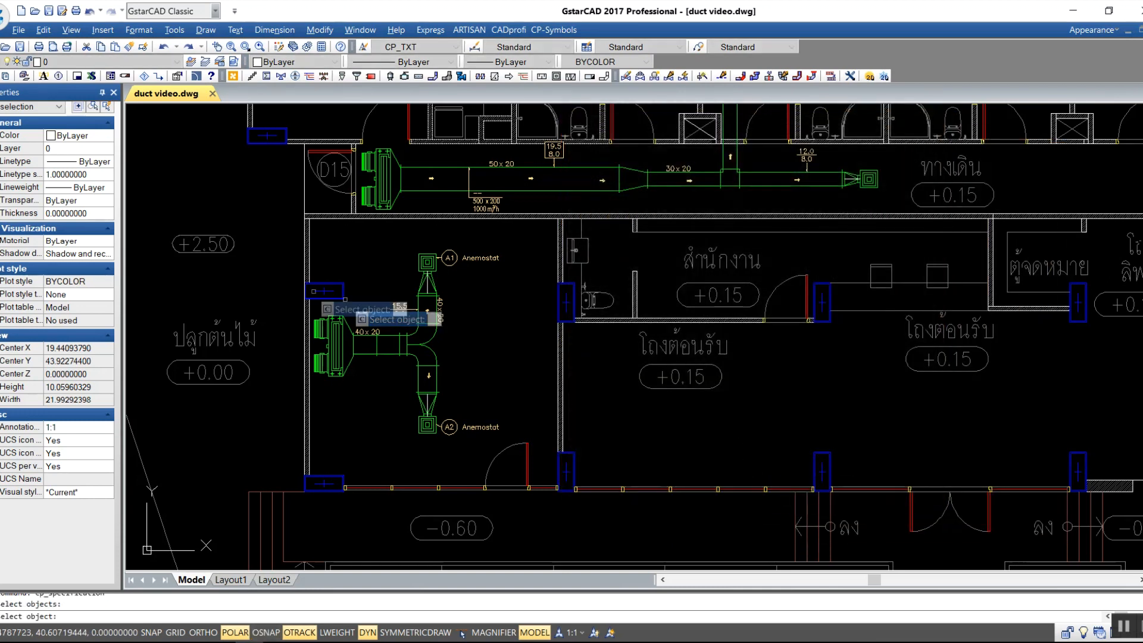
left_click(267, 237)
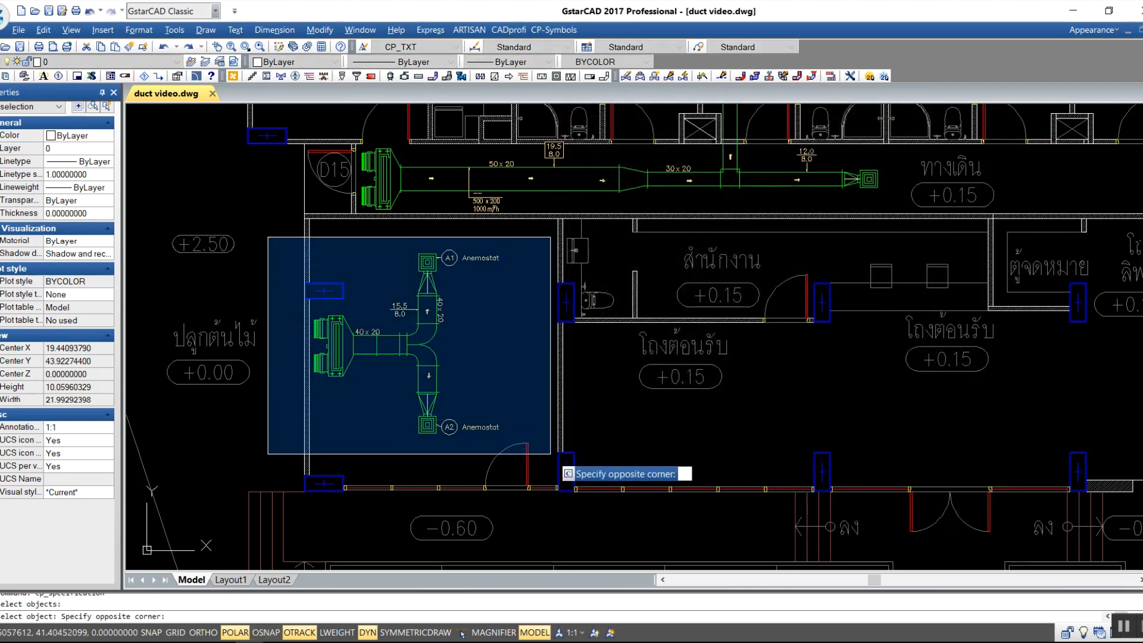
left_click(550, 454)
key("Return")
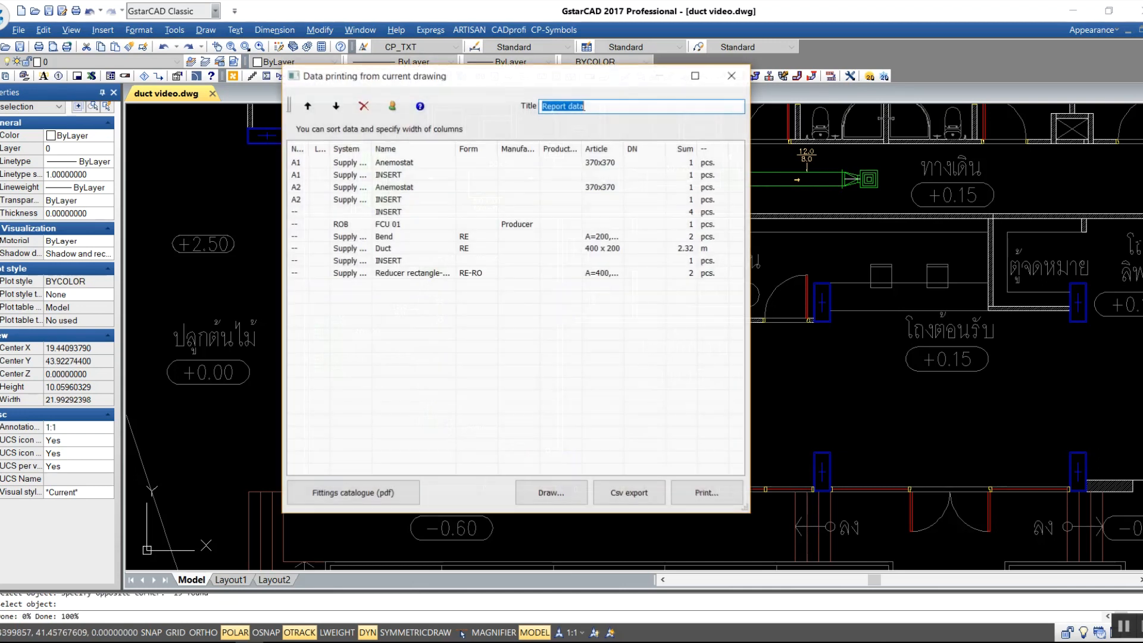
- Widen the report's Number column and insert it as a Legend table outside the drawing frame, west of the floor plan, keeping the existing legend
mouse_move(329, 149)
left_mouse_down()
mouse_move(355, 148)
mouse_move(308, 149)
mouse_move(335, 149)
left_mouse_up()
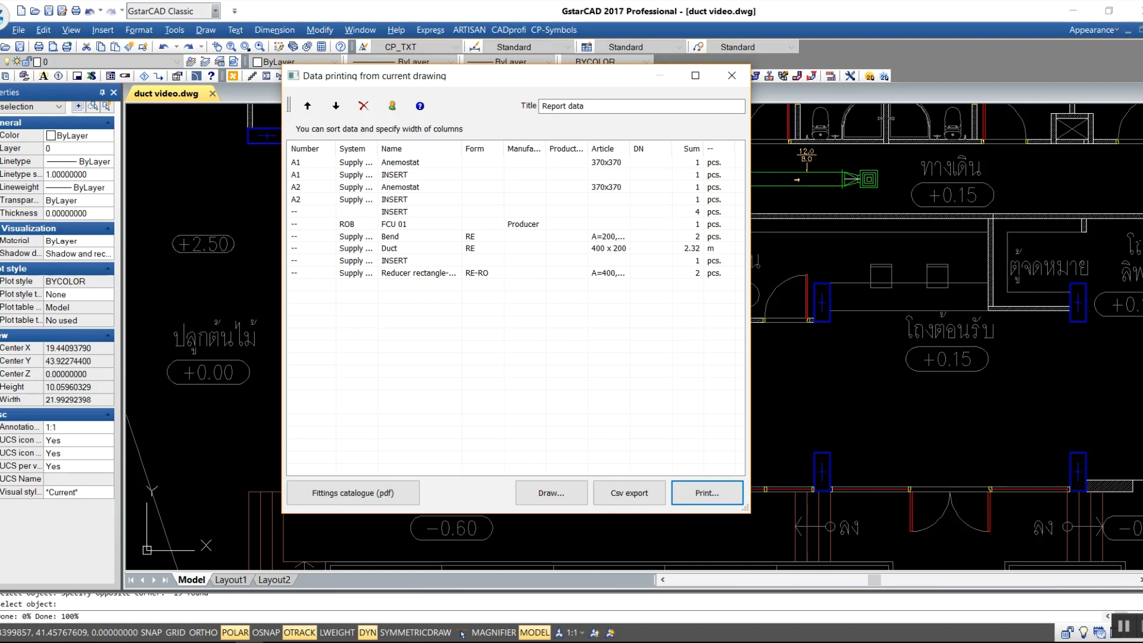
left_click(552, 493)
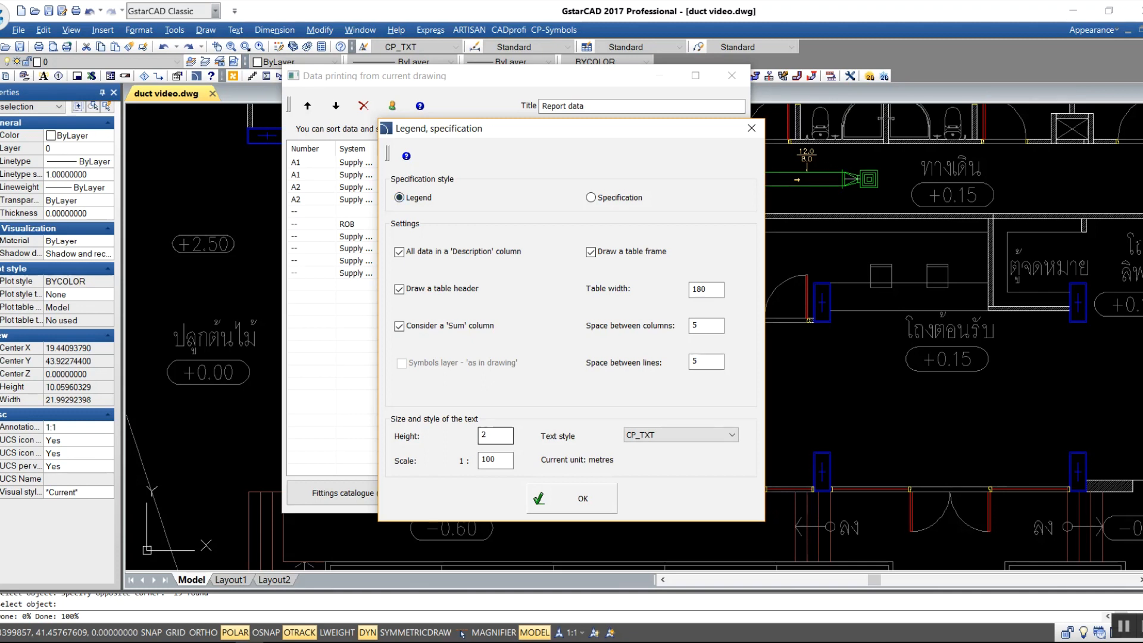
left_click(571, 498)
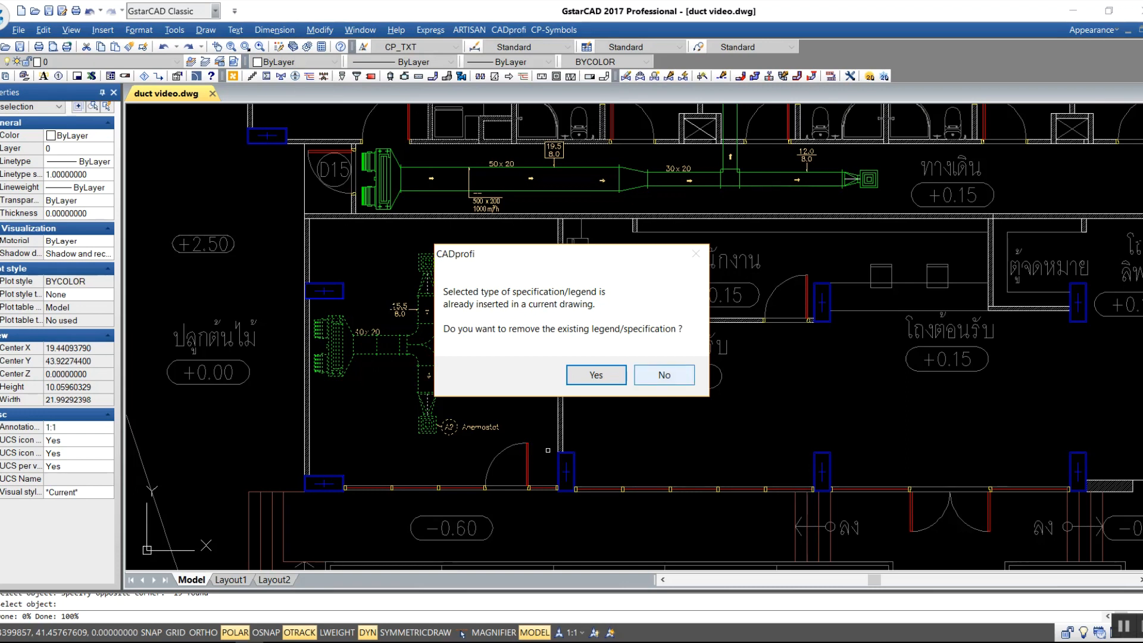
left_click(663, 375)
scroll(663, 375, "down", 6)
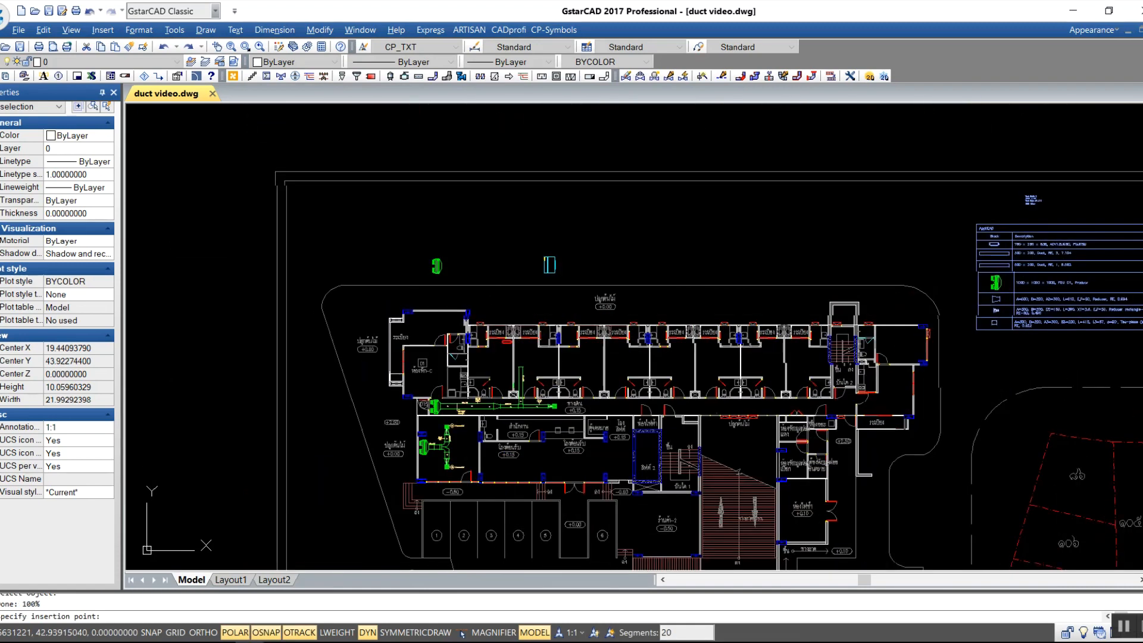
mouse_move(869, 256)
middle_mouse_down()
mouse_move(735, 402)
mouse_move(736, 267)
middle_mouse_up()
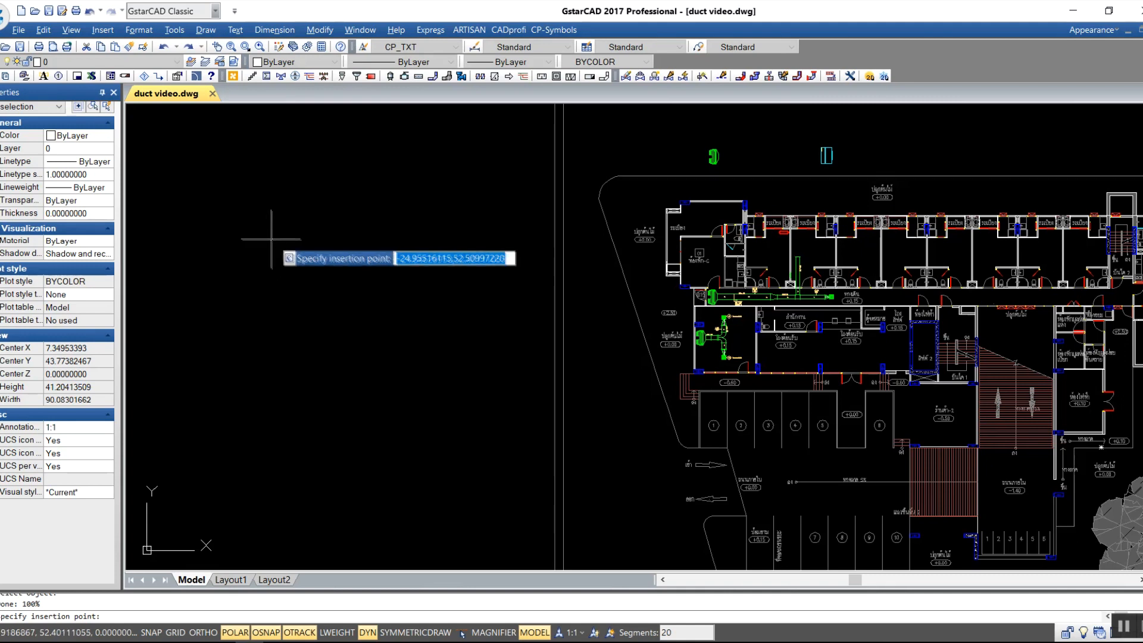
left_click(271, 239)
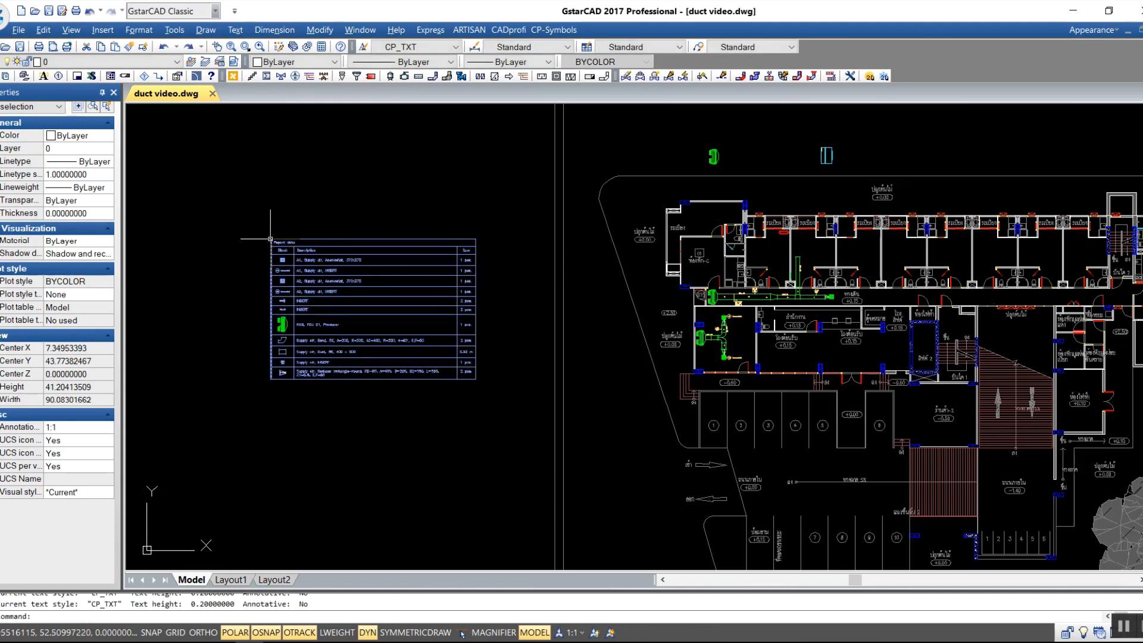
middle_click_drag(375, 281, 410, 295)
scroll(477, 352, "up", 2)
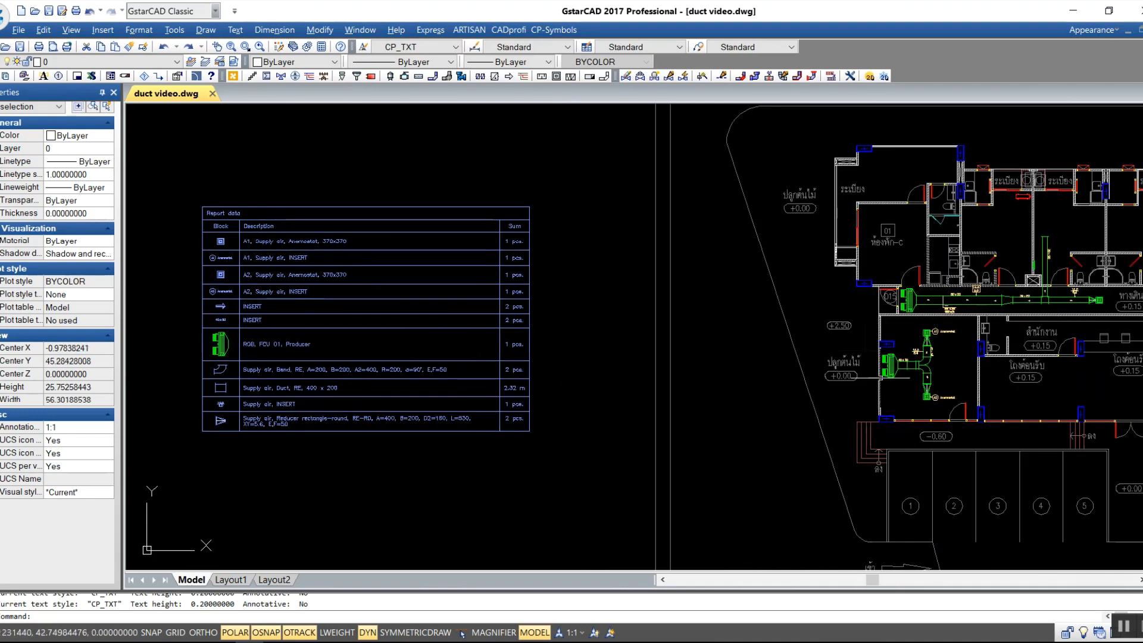
left_click(763, 318)
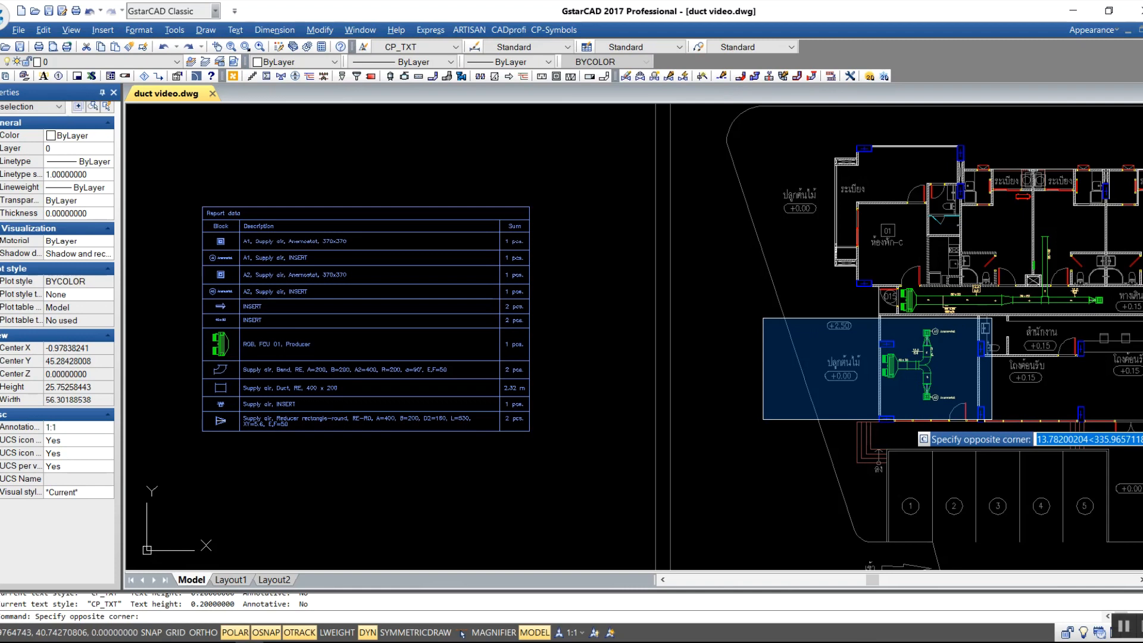
key("Escape")
key("Escape")
- Move the ApplICAD legend table out of the drawing frame to just above the new Report data table
scroll(717, 276, "down", 1)
middle_click_drag(717, 276, 346, 349)
mouse_move(996, 227)
middle_mouse_down()
mouse_move(841, 232)
mouse_move(768, 278)
middle_mouse_up()
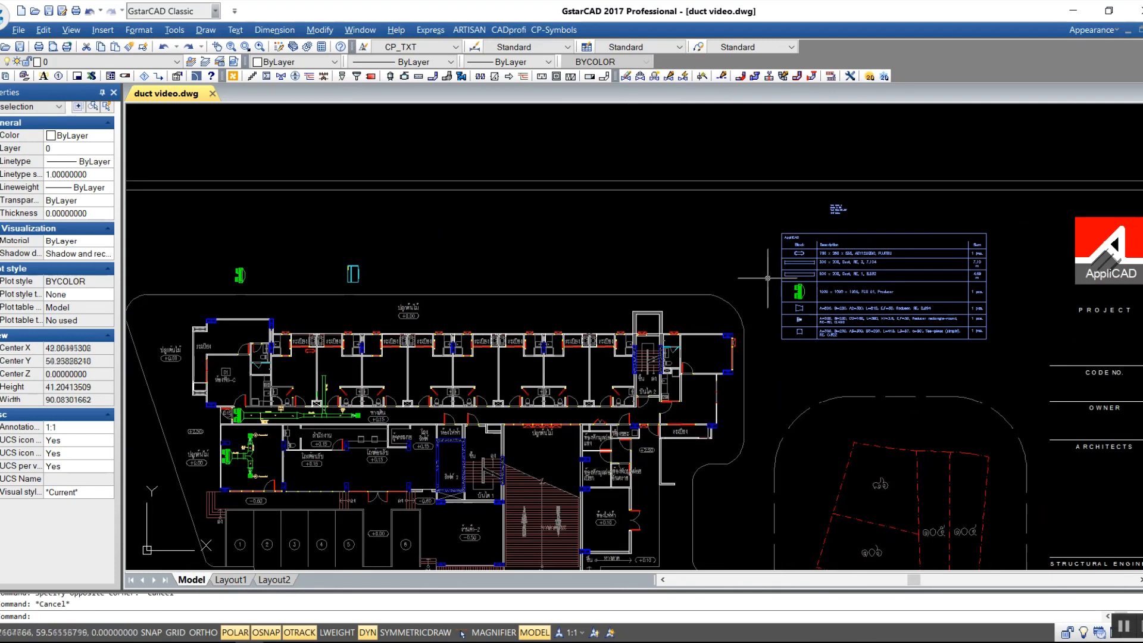
type("ท")
key("Return")
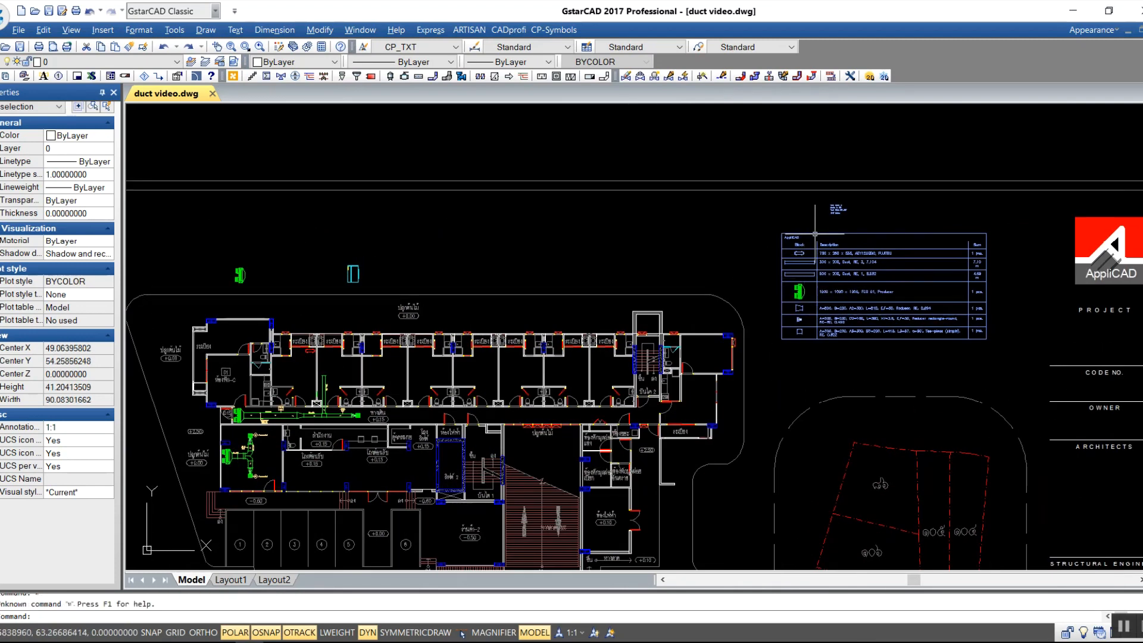
left_click(774, 227)
left_click(1038, 363)
key("Return")
left_click(901, 295)
middle_click_drag(453, 434, 1105, 189)
middle_click_drag(596, 316, 596, 432)
middle_click_drag(597, 196, 594, 296)
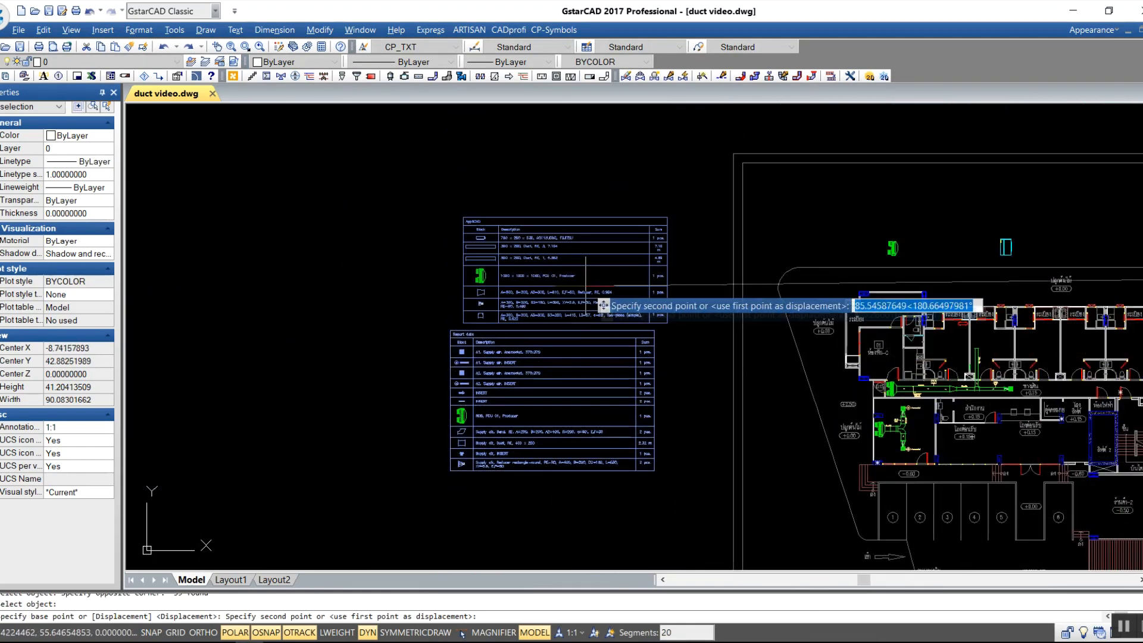
left_click(572, 269)
key("Escape")
mouse_move(760, 346)
middle_mouse_down()
mouse_move(702, 330)
mouse_move(714, 330)
middle_mouse_up()
key("Escape")
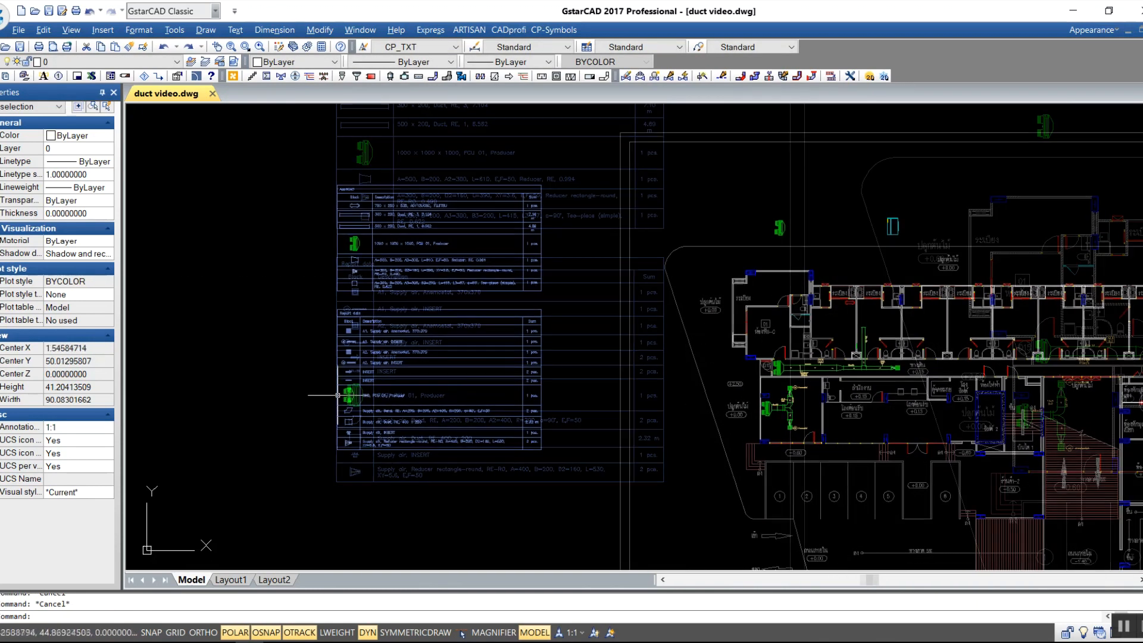
- Examine the rows of the two legend tables and compare them with the duct runs in the floor plan
scroll(468, 414, "up", 2)
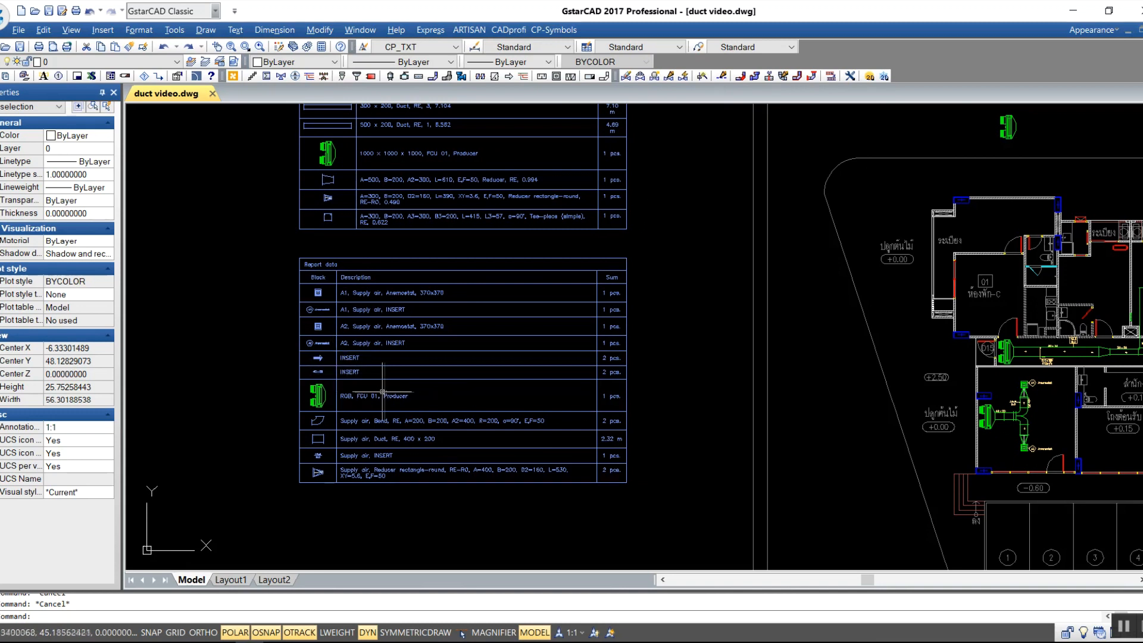
scroll(387, 393, "up", 2)
middle_click_drag(384, 394, 452, 333)
middle_click_drag(458, 270, 410, 397)
scroll(302, 308, "up", 4)
scroll(396, 357, "down", 4)
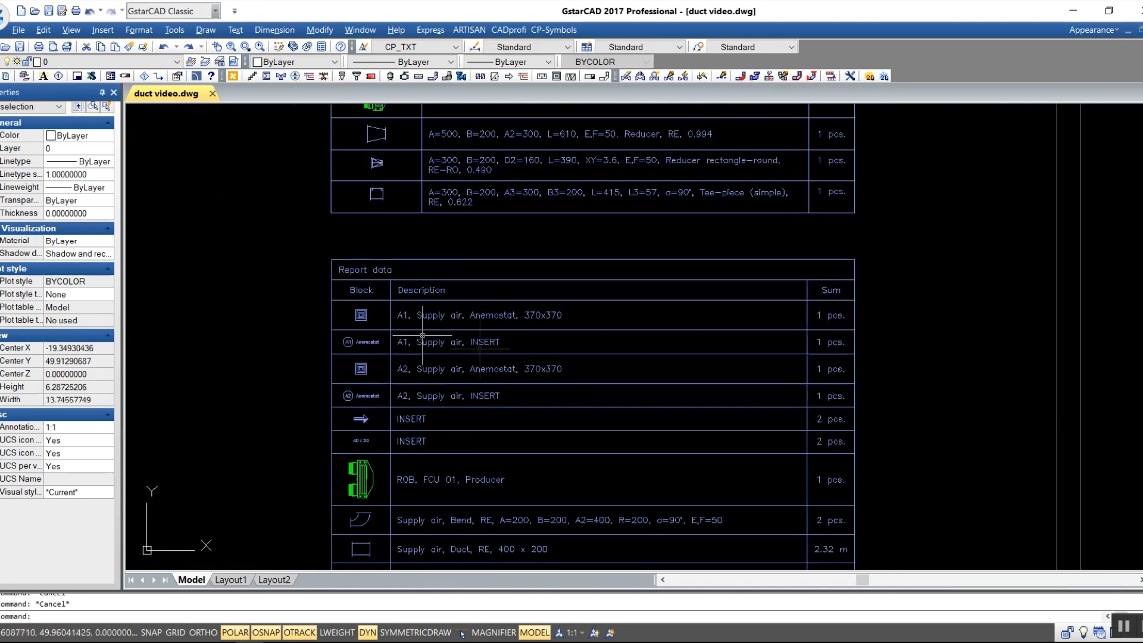
middle_click_drag(519, 356, 451, 331)
scroll(625, 322, "down", 2)
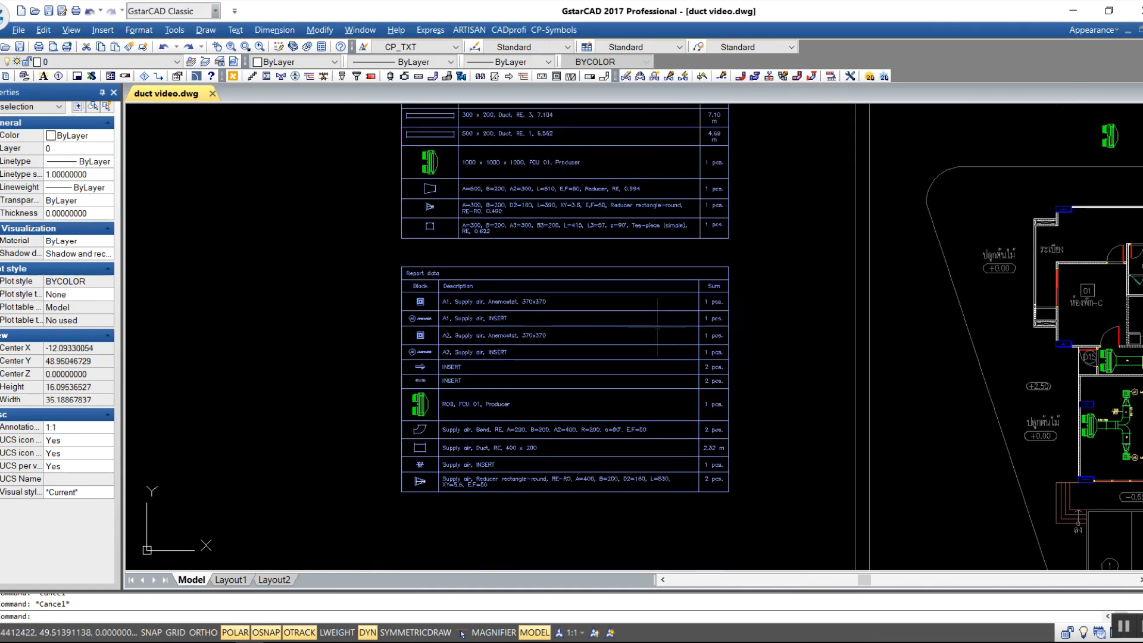
middle_click_drag(625, 324, 399, 326)
middle_click_drag(567, 358, 565, 402)
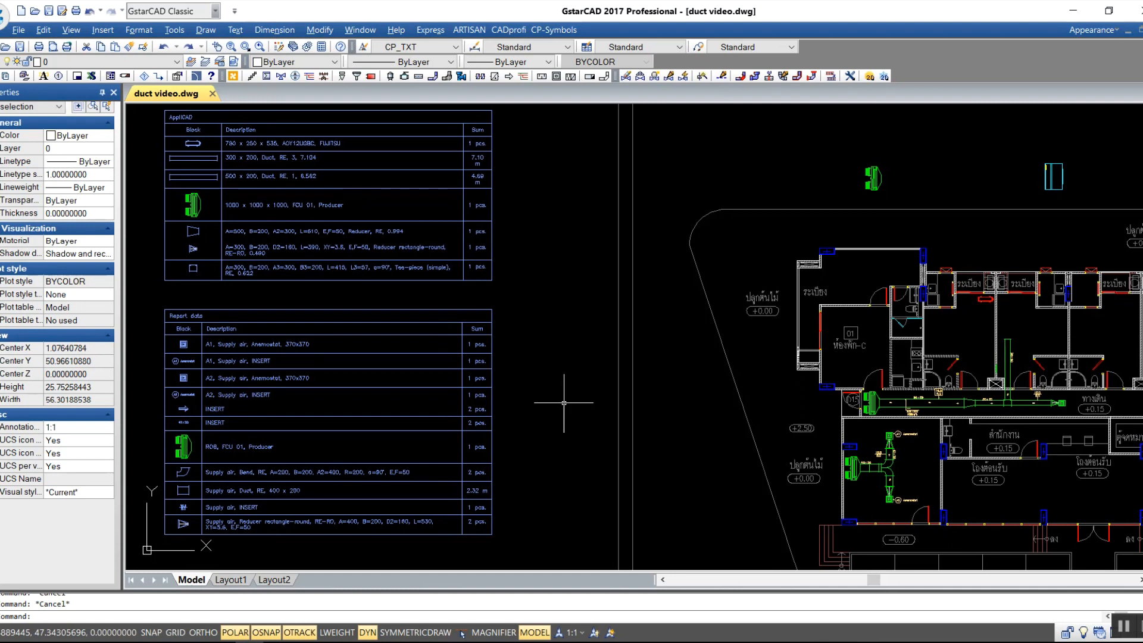